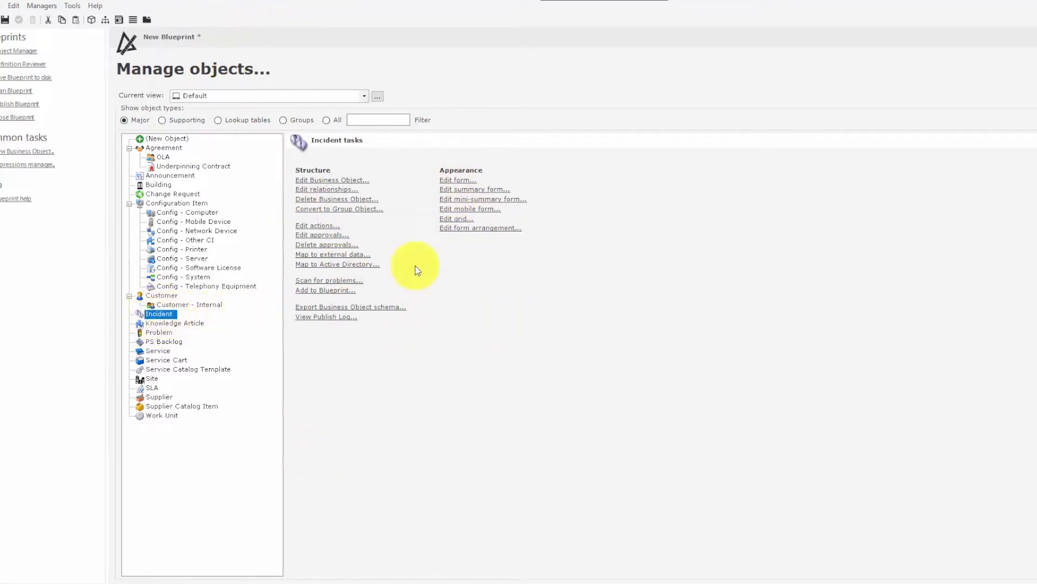
# - Open the Incident object's default form and switch to its overview form to examine both
pyautogui.click(463, 180)
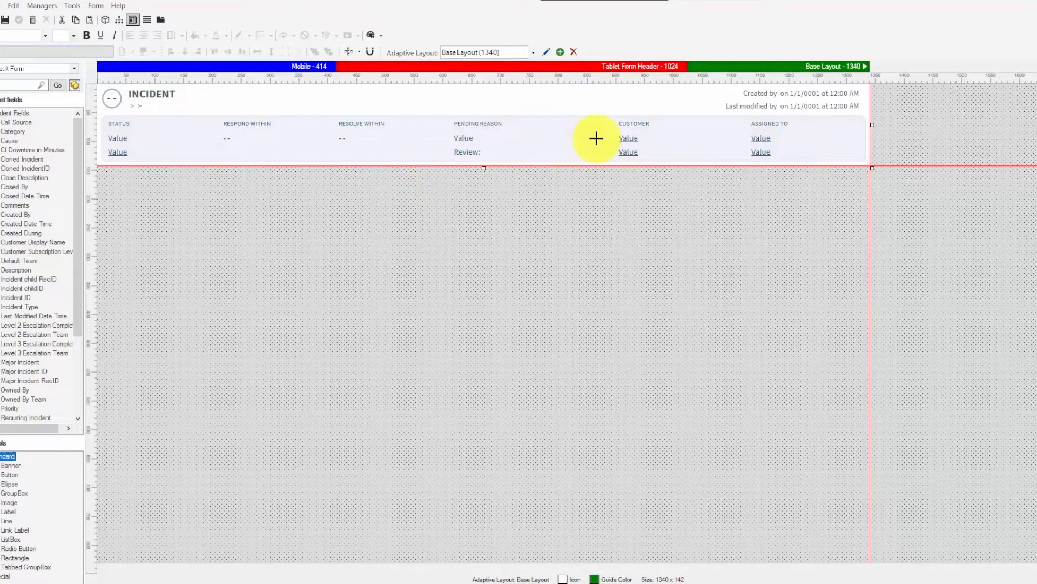
pyautogui.click(50, 72)
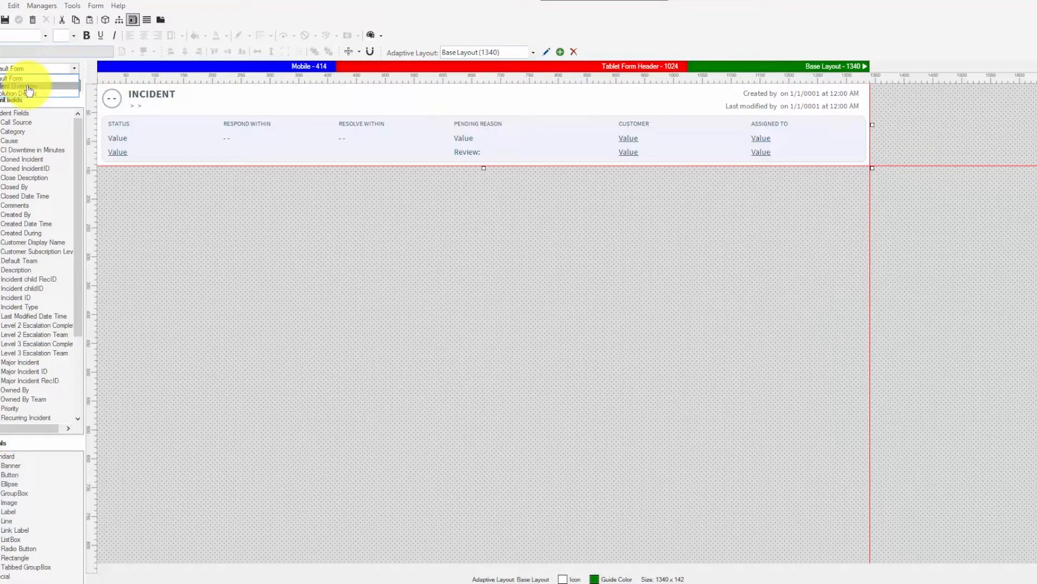
pyautogui.click(28, 87)
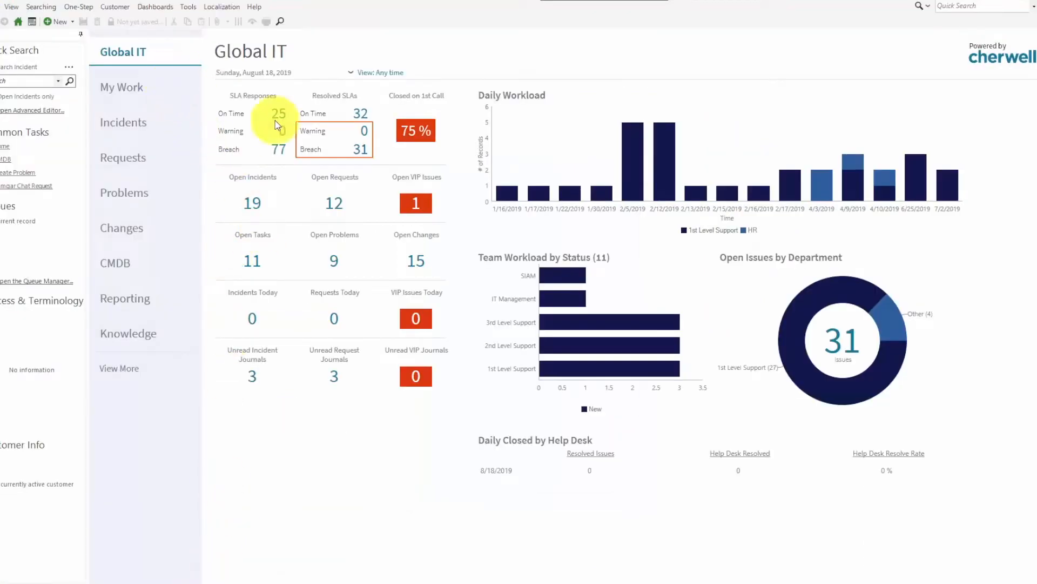
# - Start a new incident record in the Cherwell client to examine its form layout, and return to the blueprint editor window
pyautogui.click(73, 22)
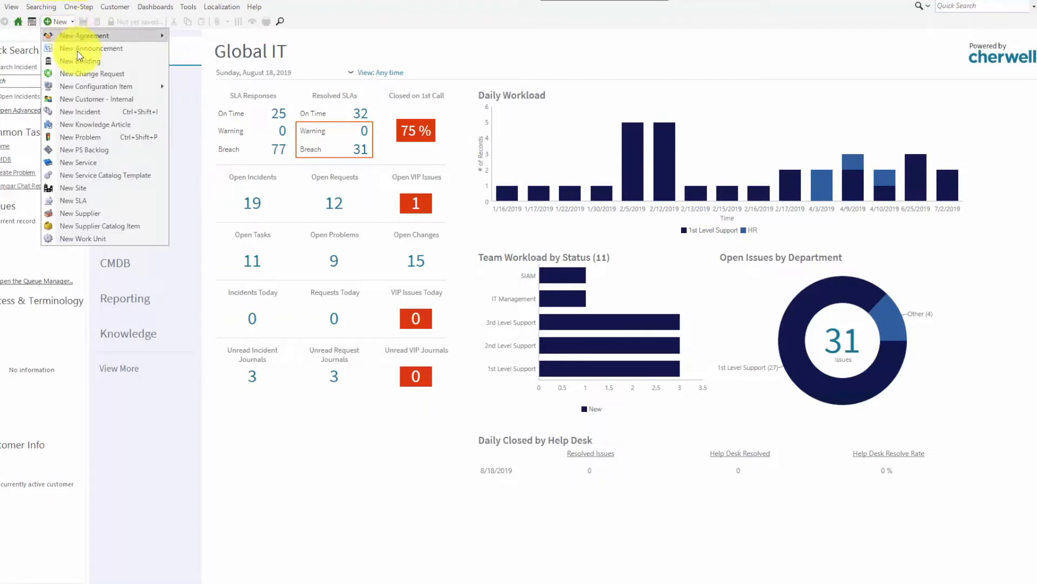
pyautogui.click(86, 112)
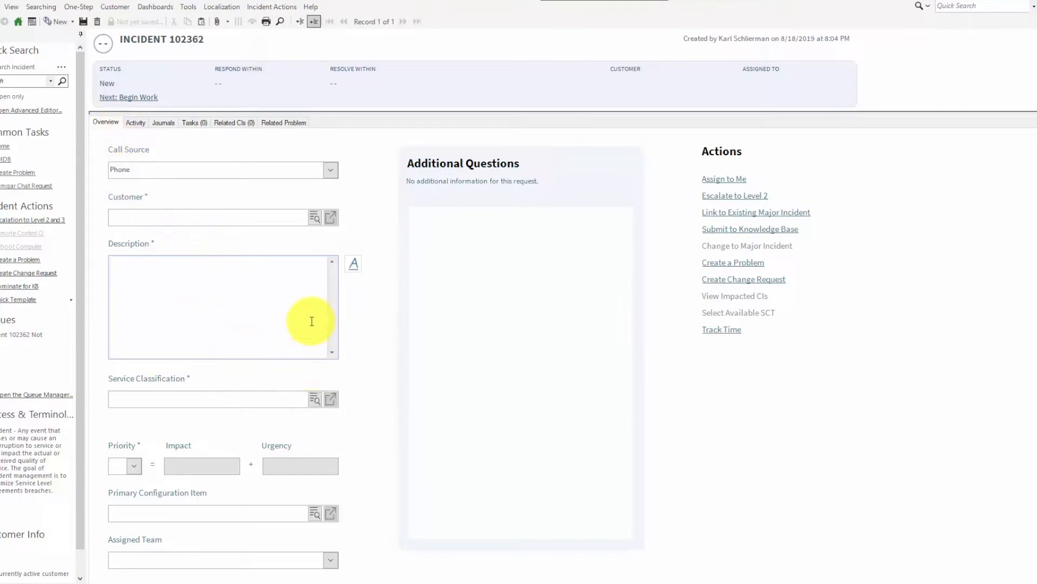
pyautogui.moveTo(234, 583)
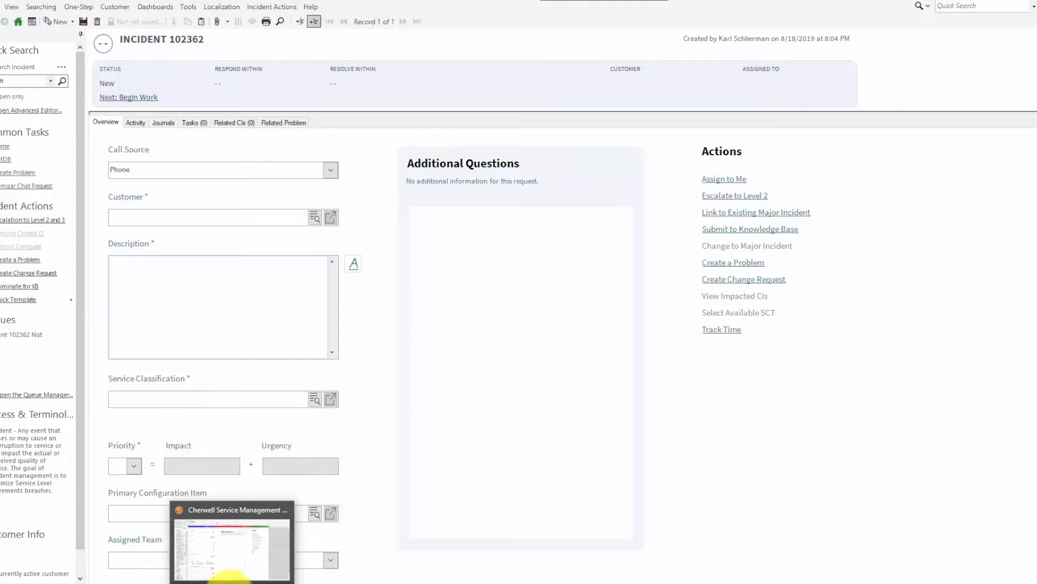
pyautogui.click(231, 572)
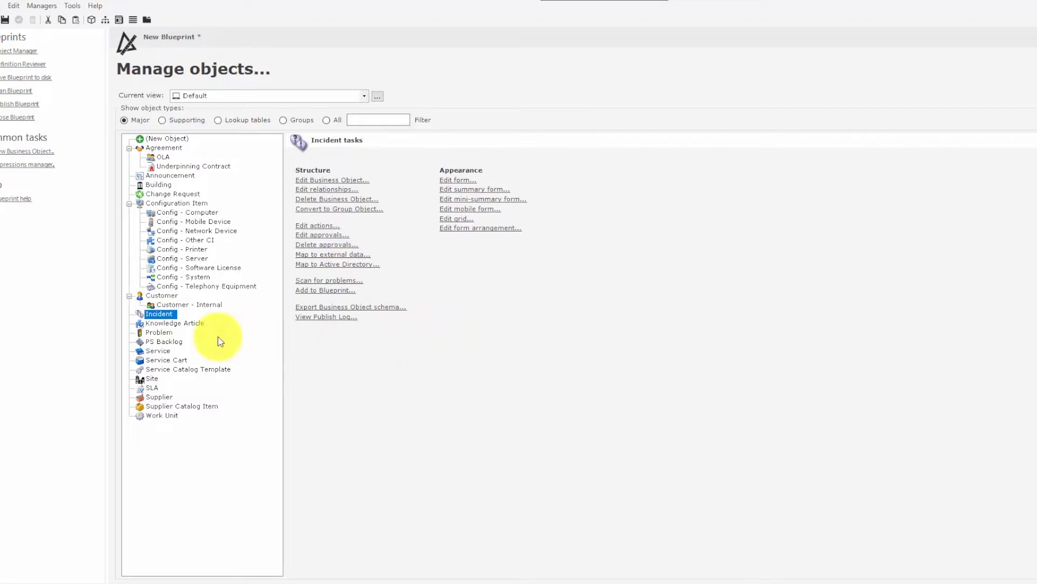
# - Open the PS Backlog object's forms and examine the default form and the VideoLog form
pyautogui.click(166, 342)
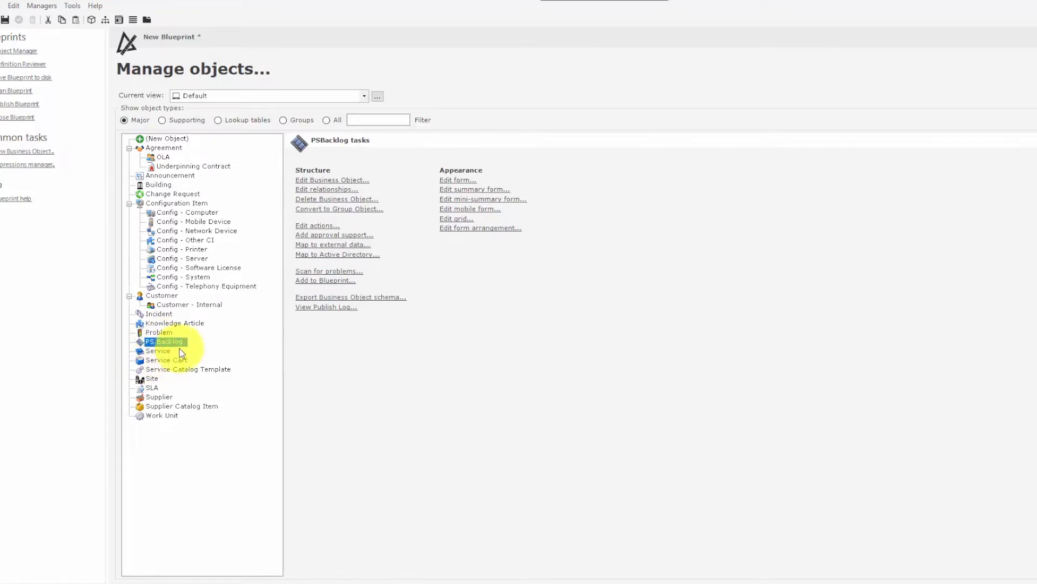
pyautogui.click(457, 185)
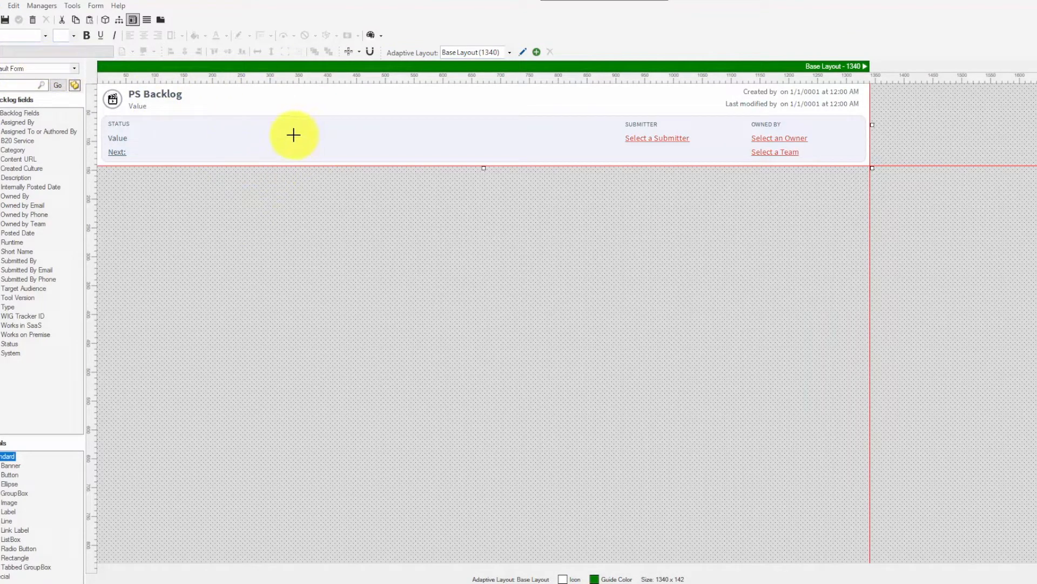
pyautogui.click(44, 69)
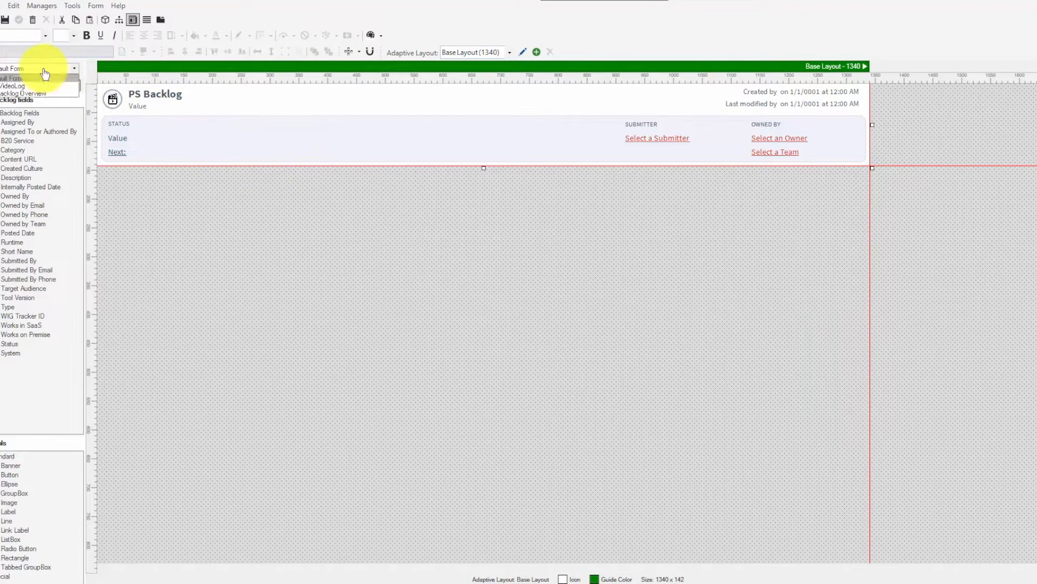
pyautogui.click(20, 87)
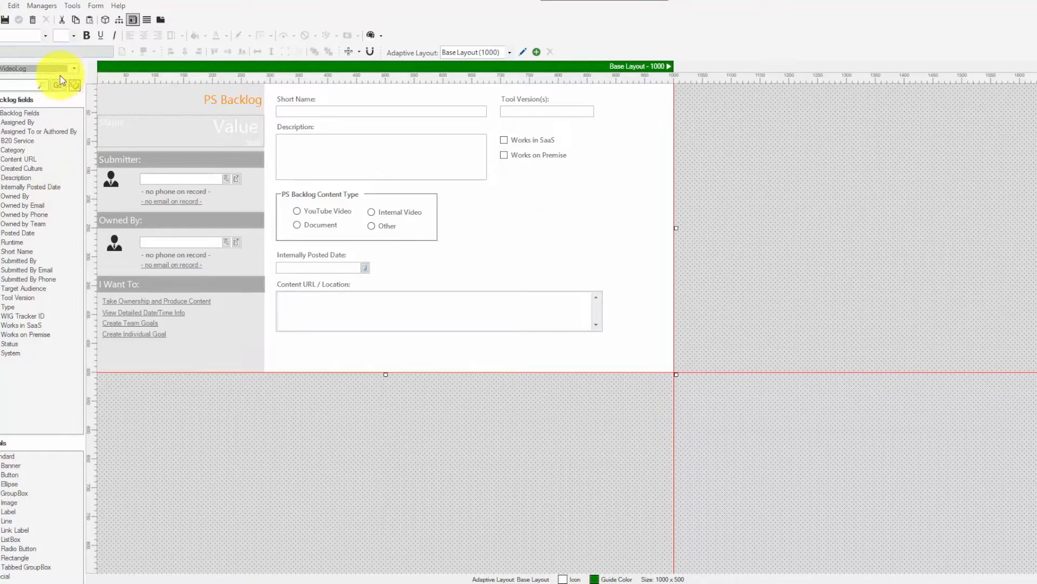
pyautogui.click(43, 68)
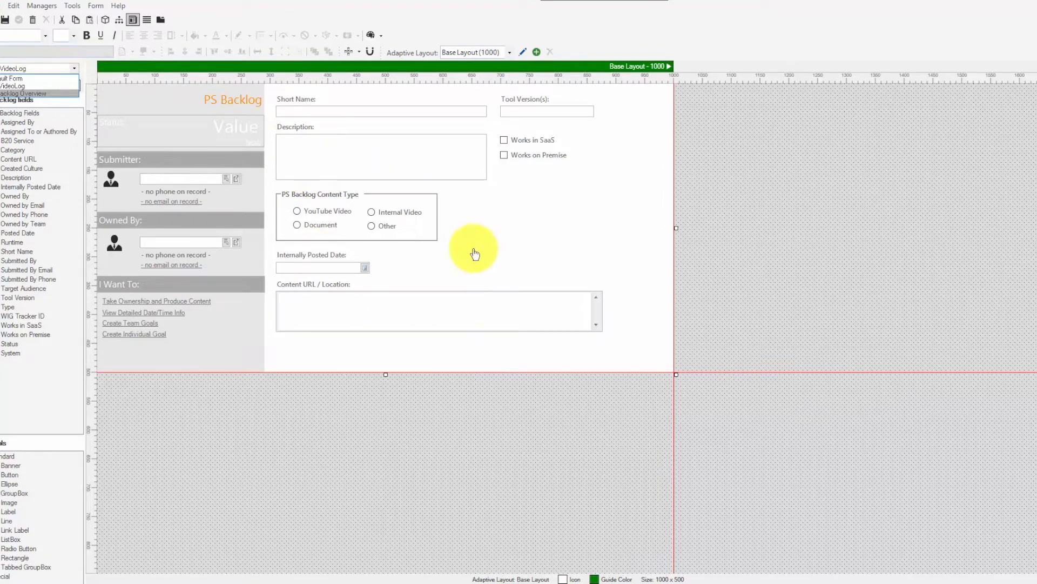
pyautogui.click(40, 86)
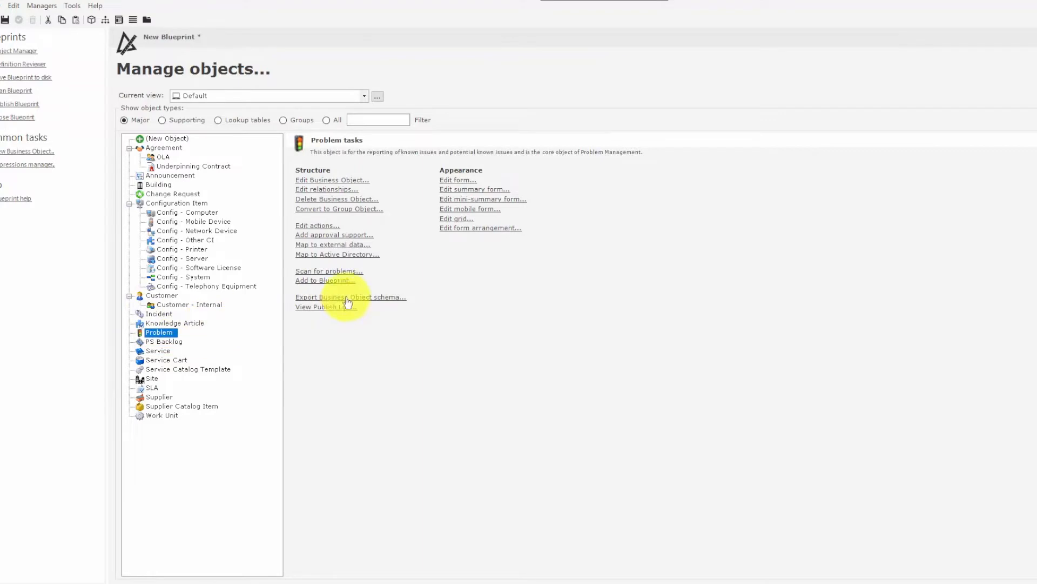
# - Copy all controls from the Problem object's default form and leave the form without applying changes to the blueprint
pyautogui.click(457, 179)
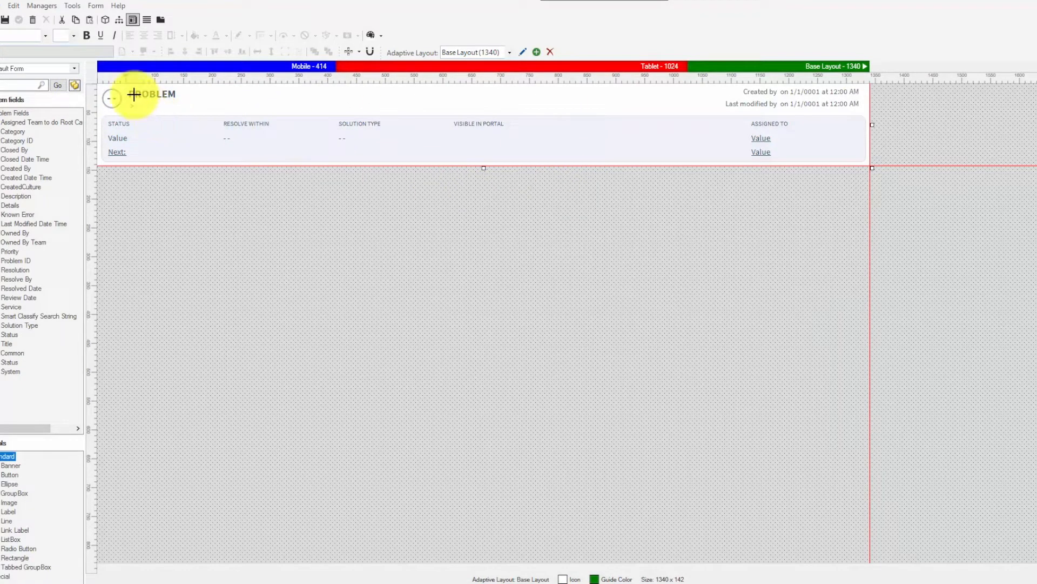
pyautogui.click(15, 6)
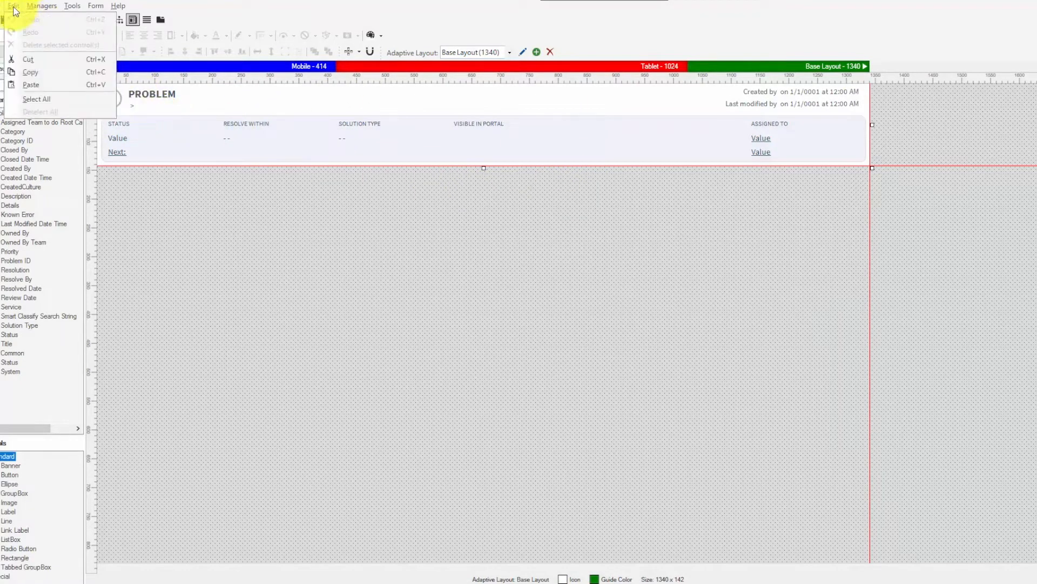
pyautogui.click(36, 99)
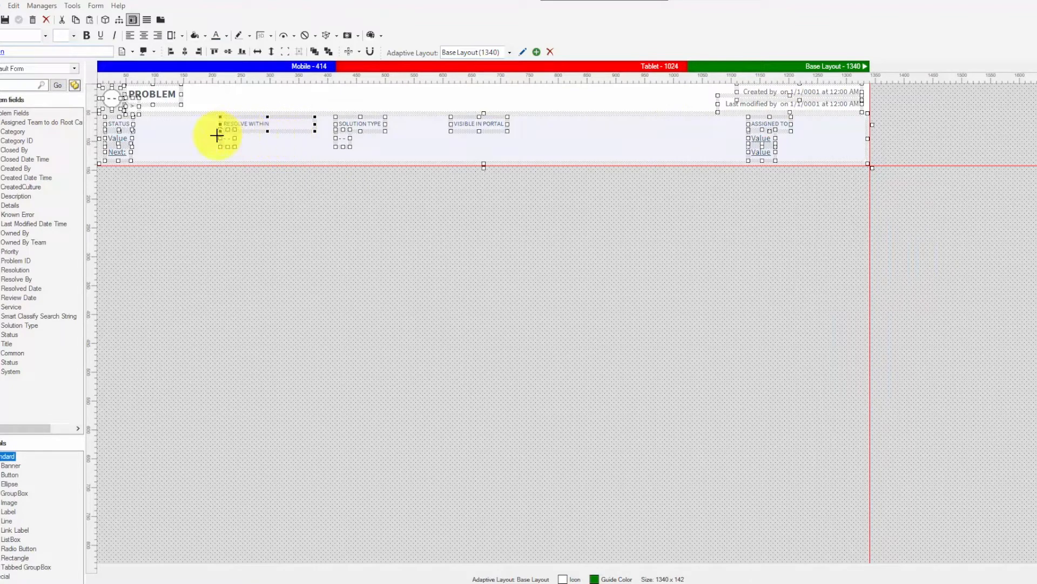
pyautogui.click(13, 6)
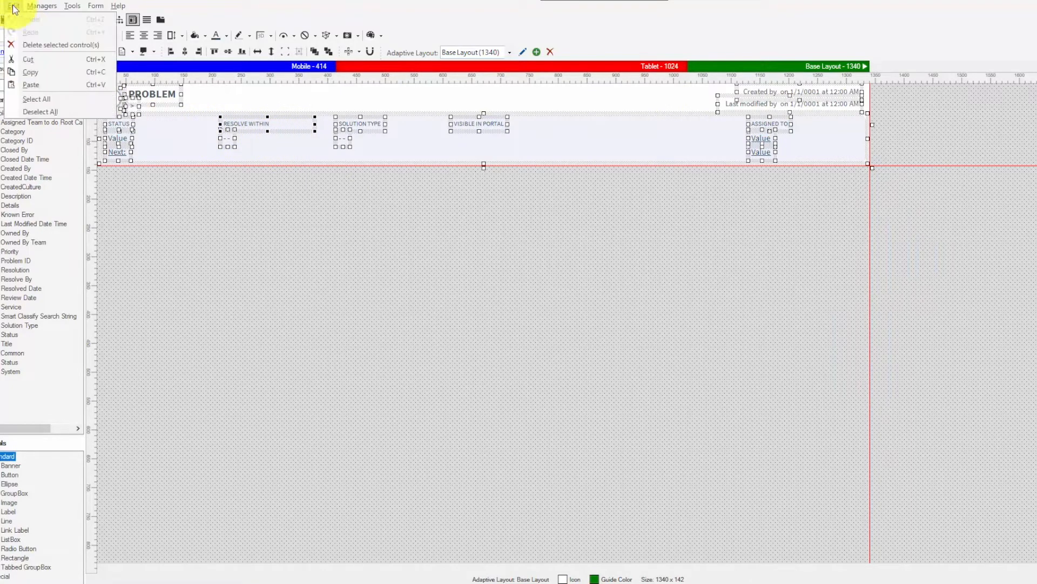
pyautogui.click(41, 73)
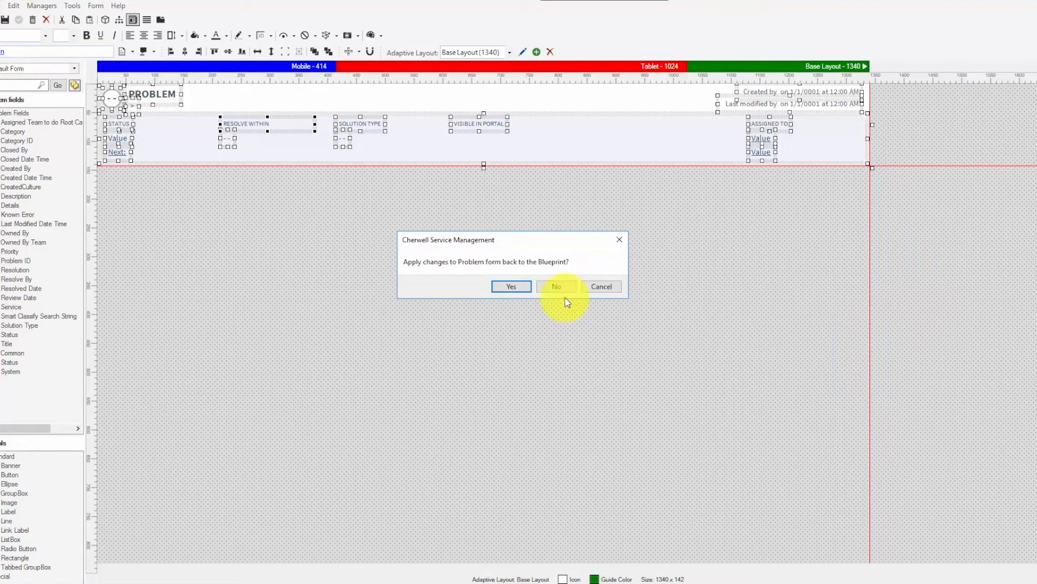
pyautogui.click(556, 286)
# - Create a new form named "Default 2" for the PS Backlog object
pyautogui.click(163, 342)
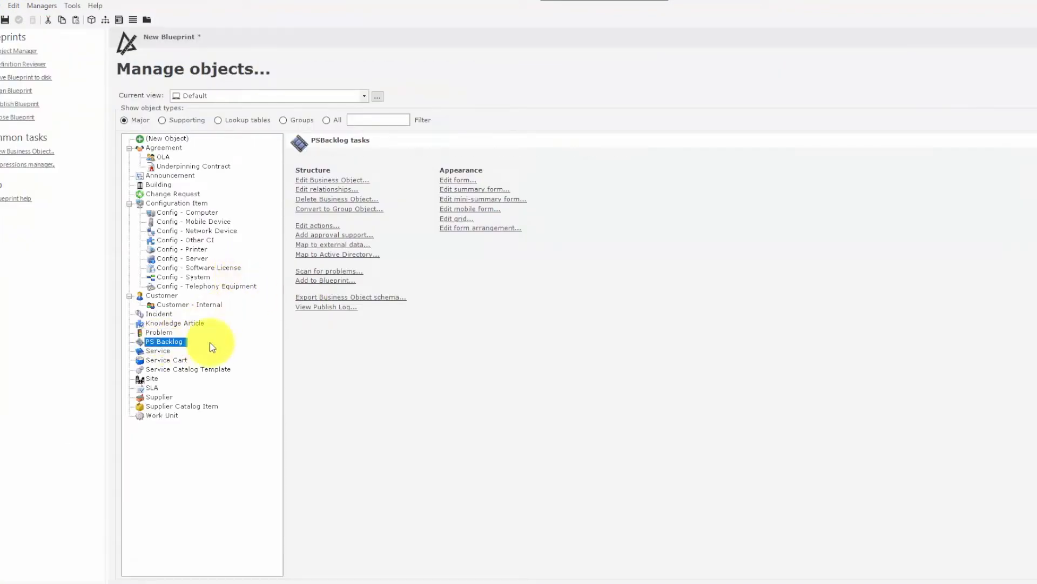
pyautogui.click(461, 183)
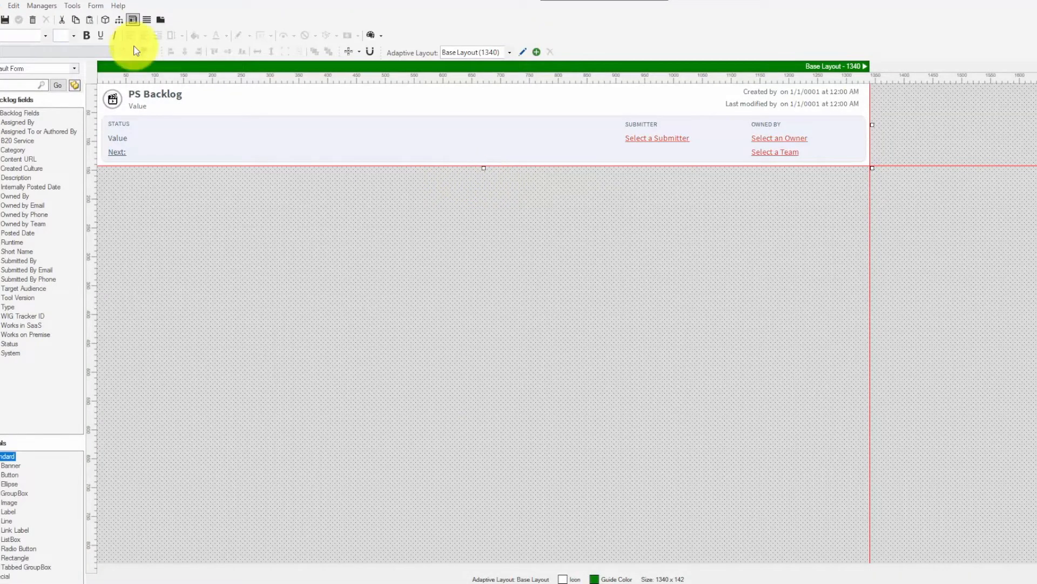
pyautogui.click(96, 6)
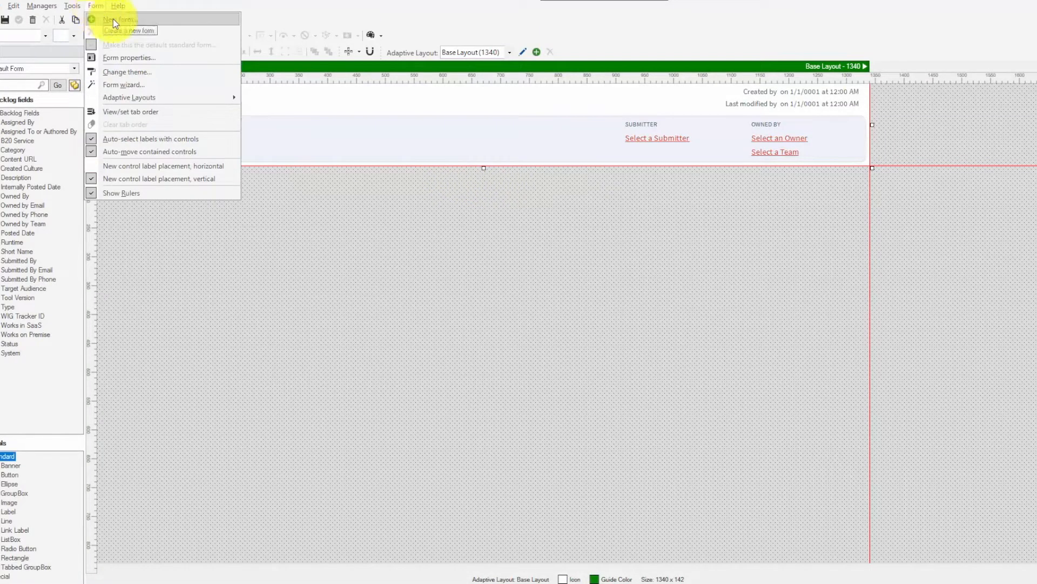
pyautogui.click(113, 19)
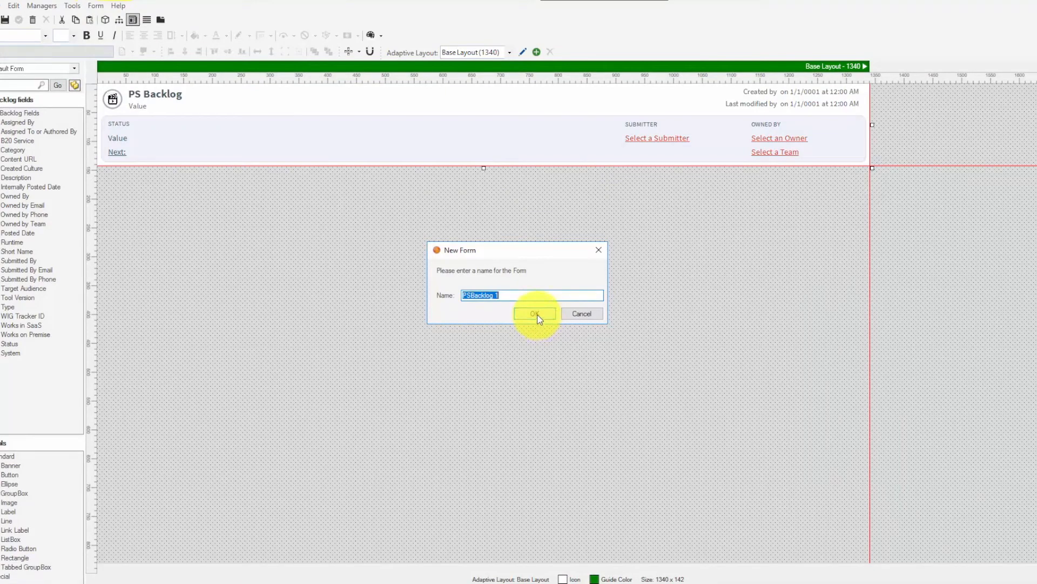
pyautogui.write('Default 2')
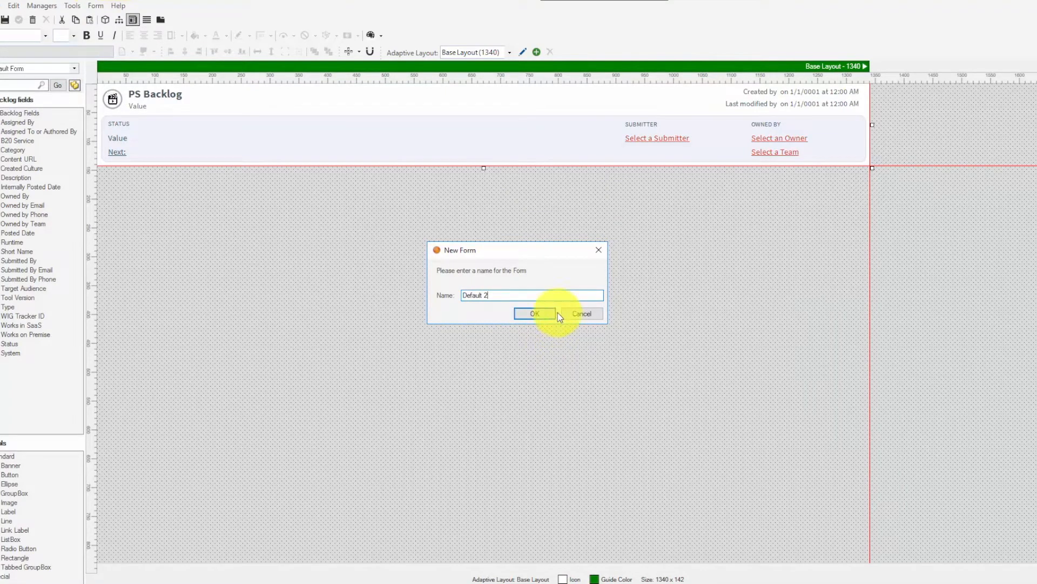
pyautogui.click(534, 315)
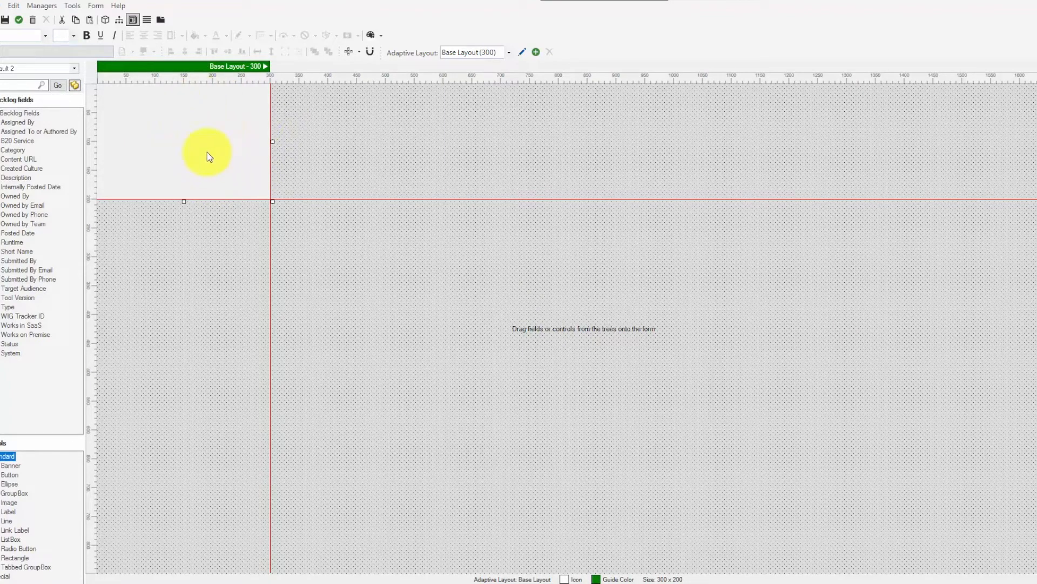
# - Apply the Prussian Blue theme to the new Default 2 form
pyautogui.rightClick(206, 125)
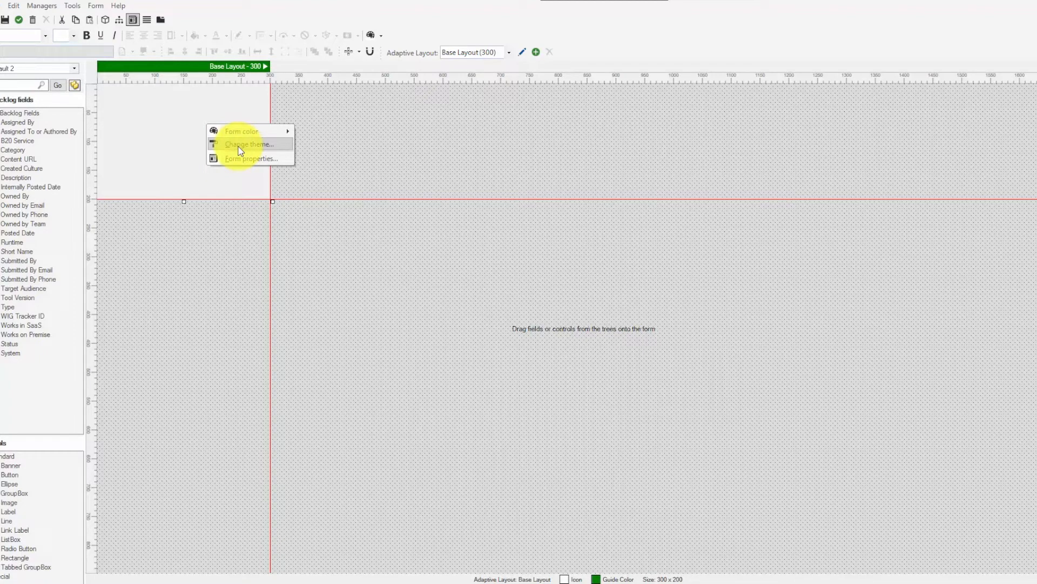
pyautogui.click(241, 150)
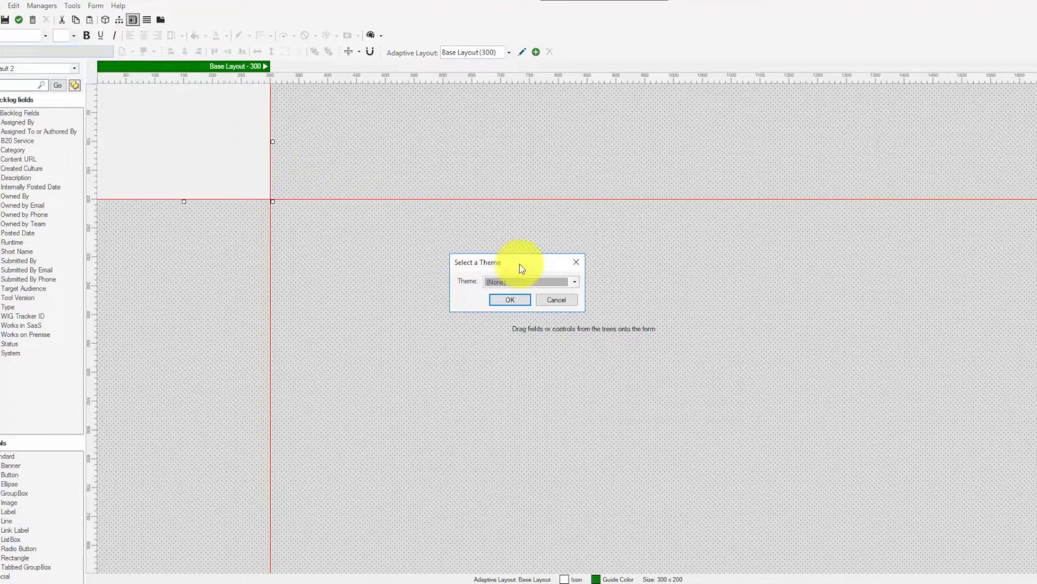
pyautogui.click(552, 280)
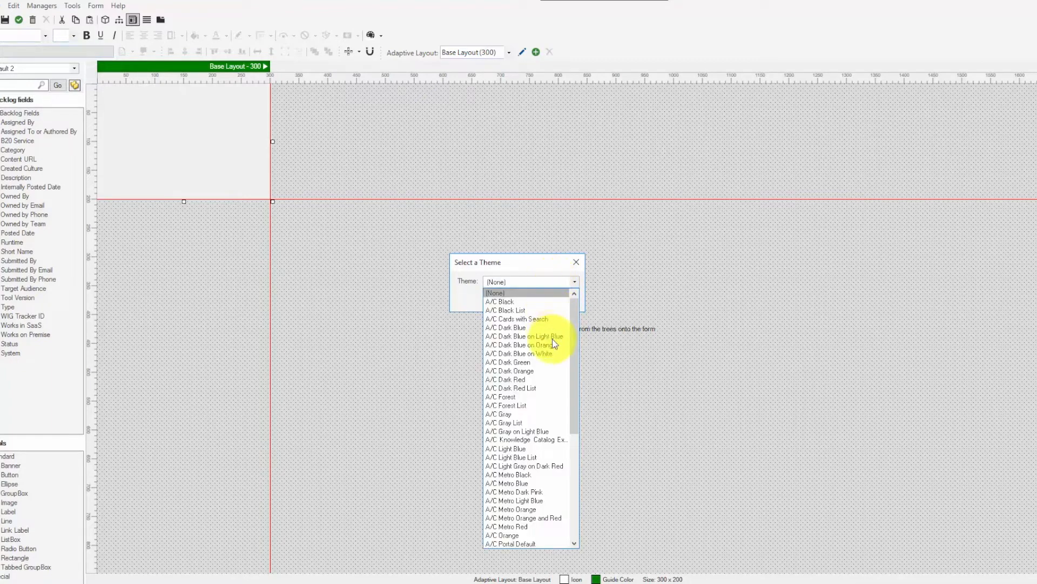
pyautogui.moveTo(575, 398); pyautogui.dragTo(590, 533)
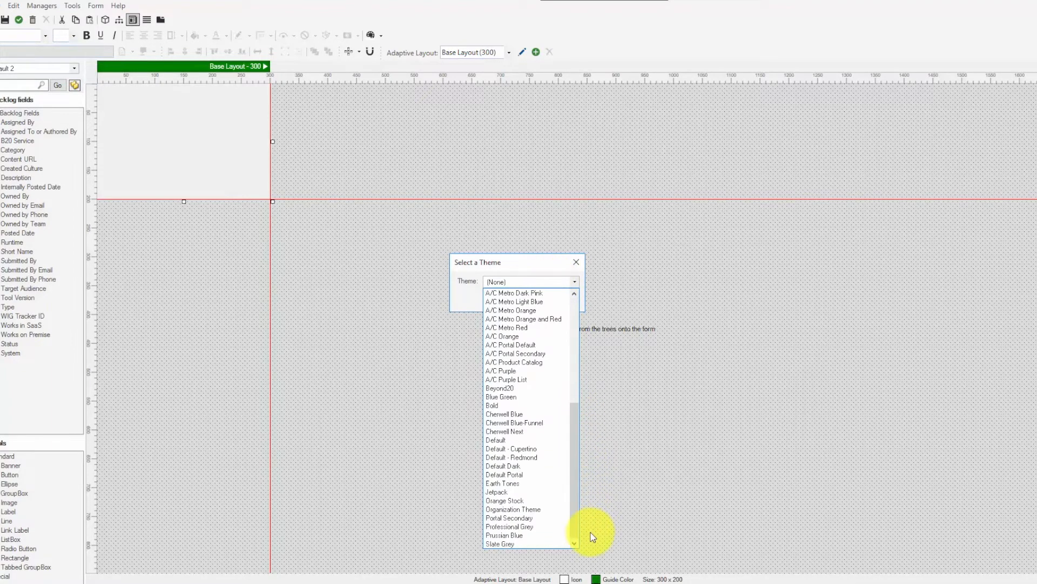
pyautogui.click(510, 535)
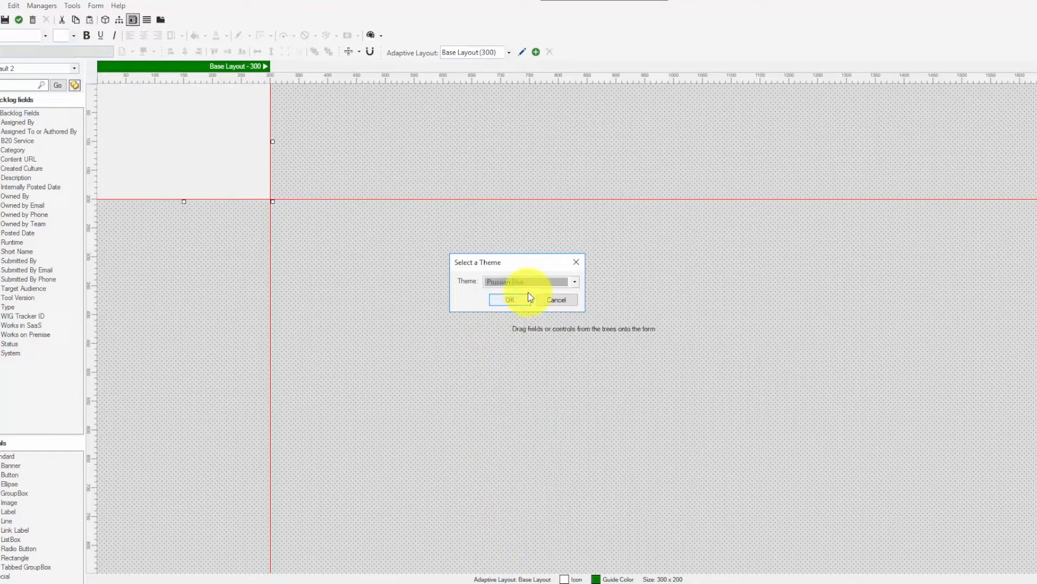
pyautogui.click(513, 299)
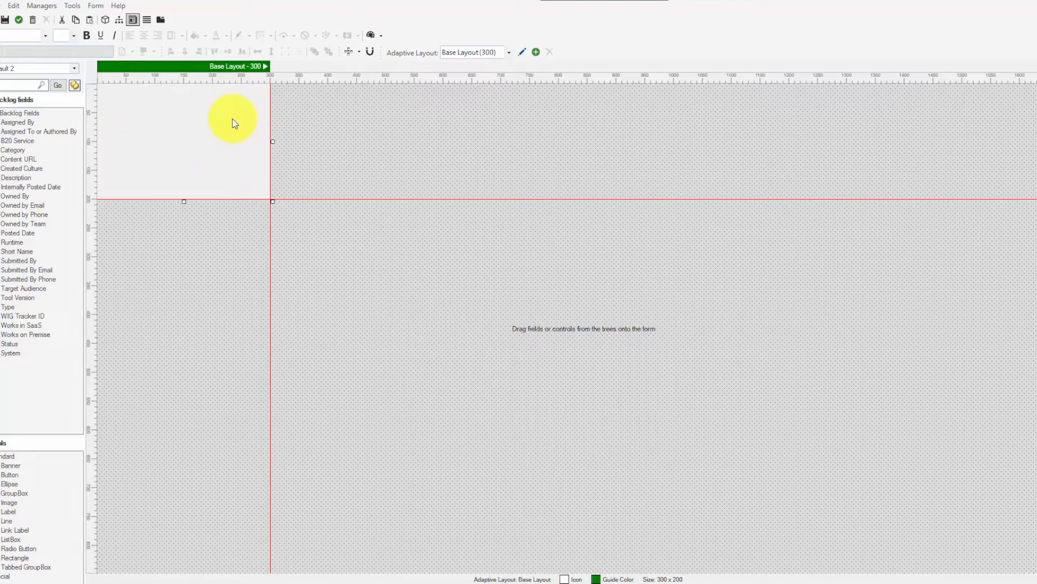
# - Set the Default 2 form's base layout to a width of 1340 and a height of 140
pyautogui.rightClick(234, 167)
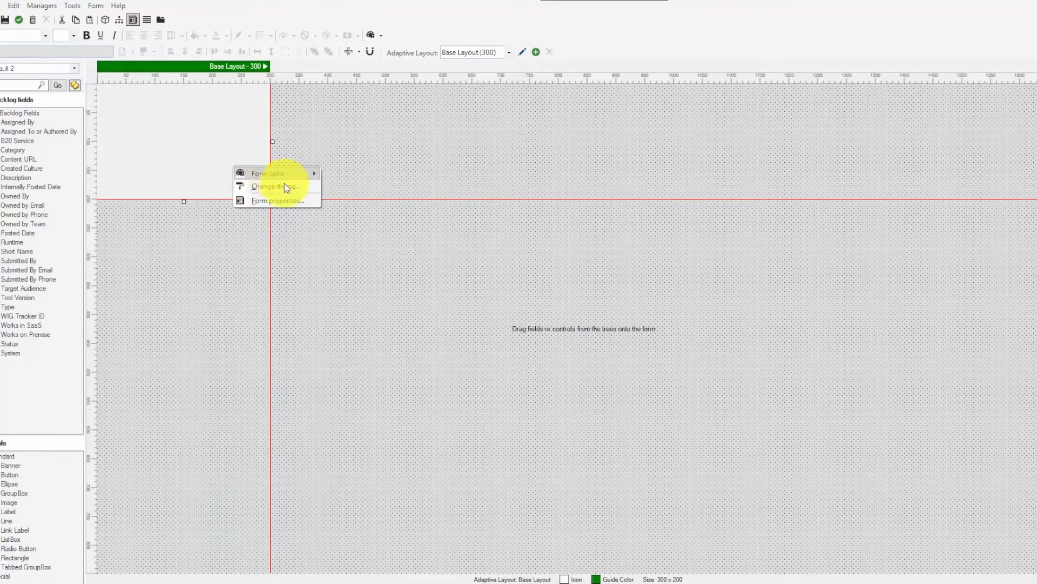
pyautogui.click(523, 51)
pyautogui.click(554, 270)
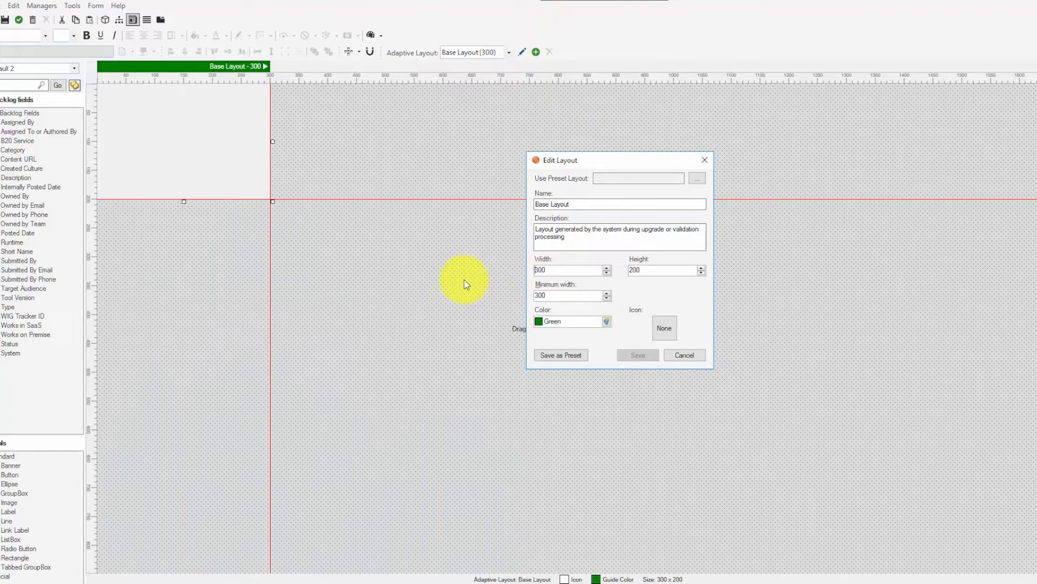
pyautogui.write('14')
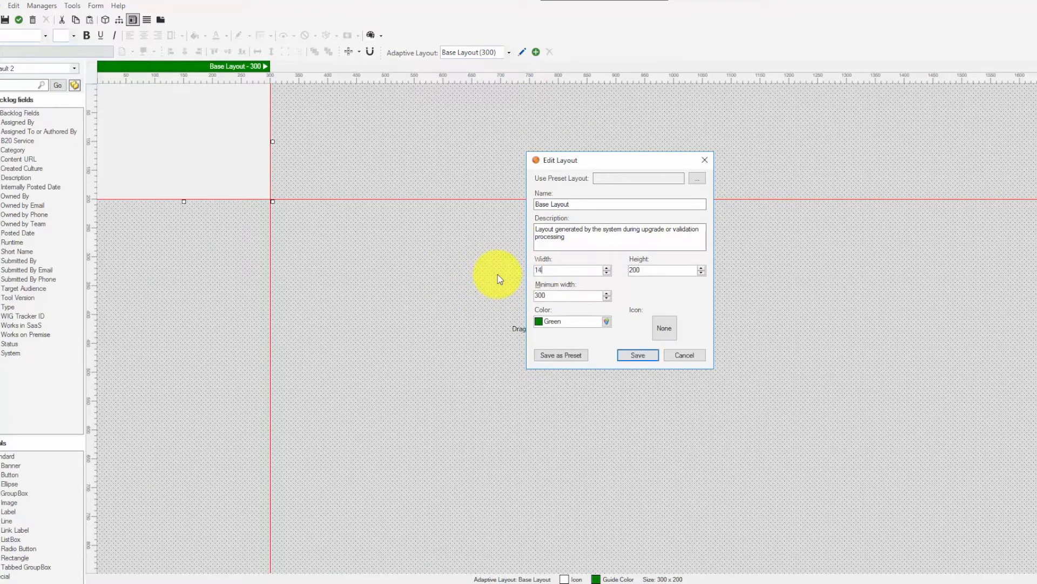
pyautogui.press('BackSpace')
pyautogui.write('340')
pyautogui.click(632, 270)
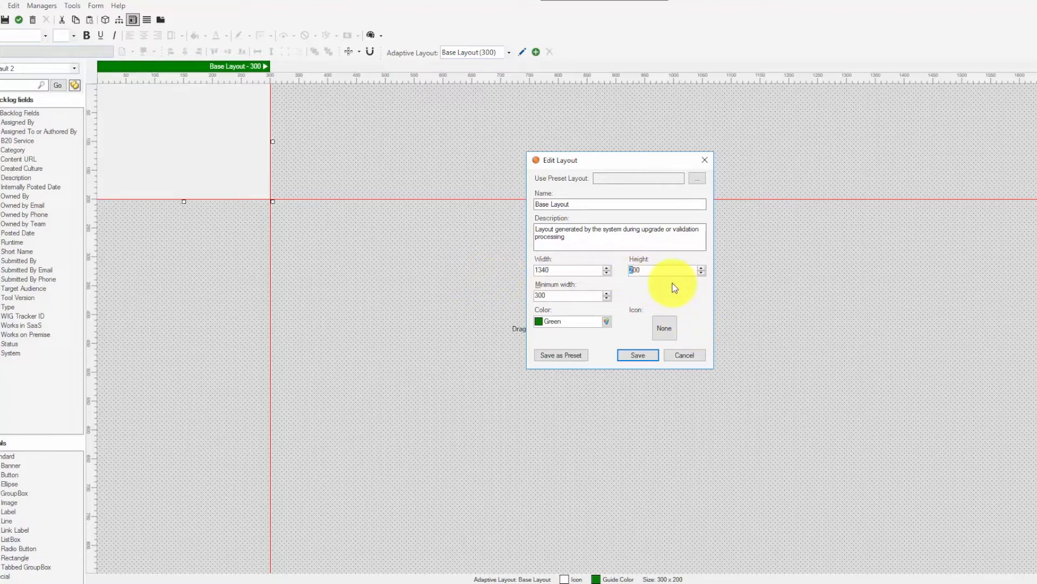
pyautogui.doubleClick(638, 270)
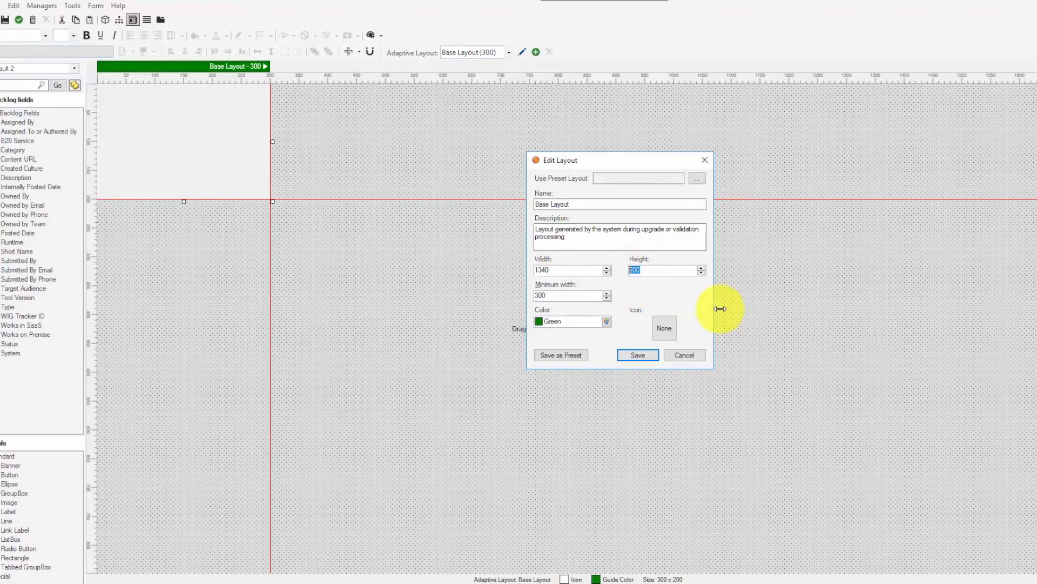
pyautogui.write('140')
pyautogui.press('Return')
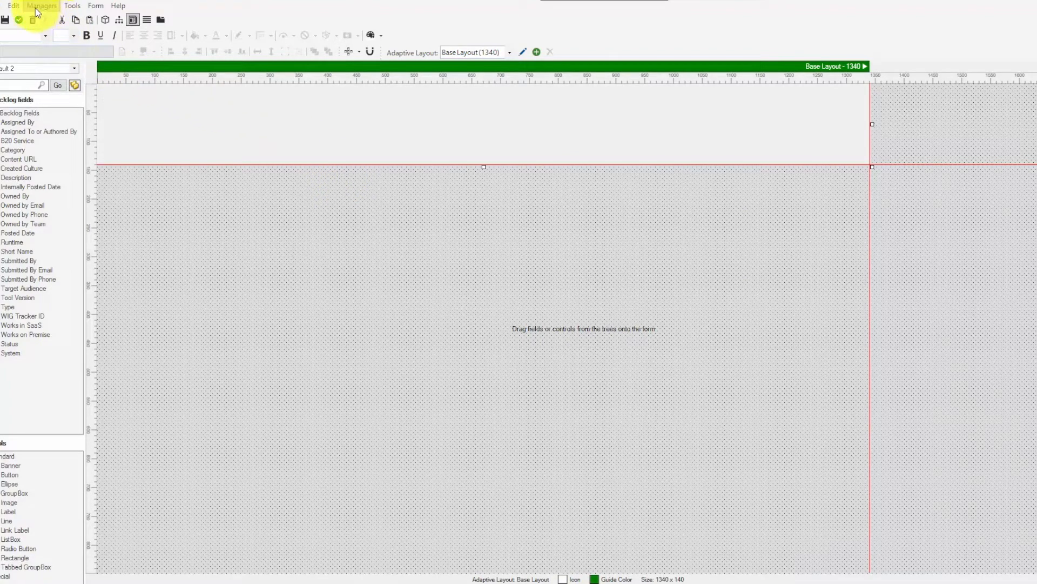
# - Paste the controls copied from the Problem form onto the Default 2 form and deselect them
pyautogui.click(13, 6)
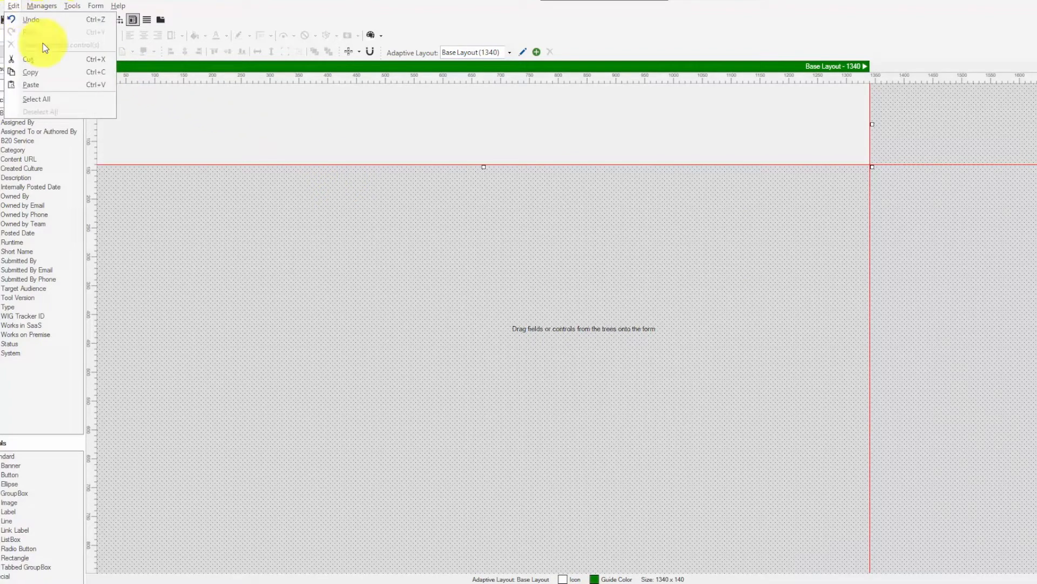
pyautogui.click(63, 84)
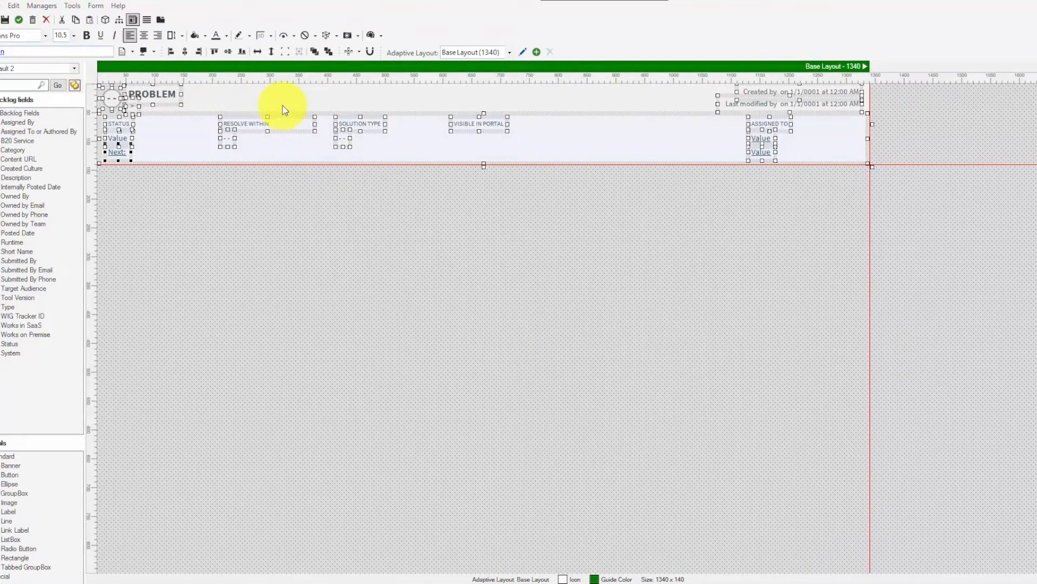
pyautogui.click(423, 100)
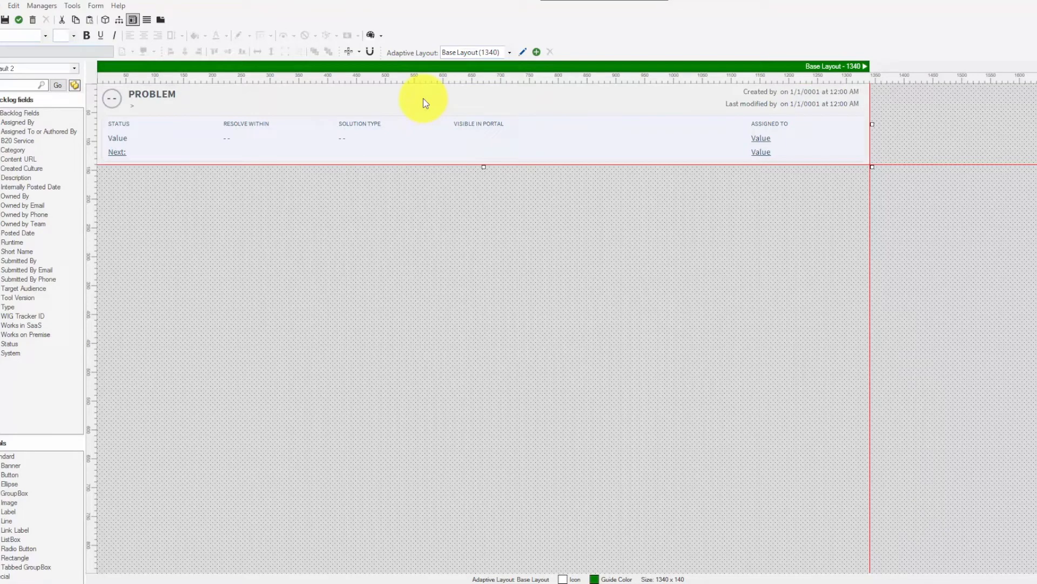
# - Set the form color to the theme's "Form background color"
pyautogui.rightClick(423, 99)
pyautogui.moveTo(462, 109)
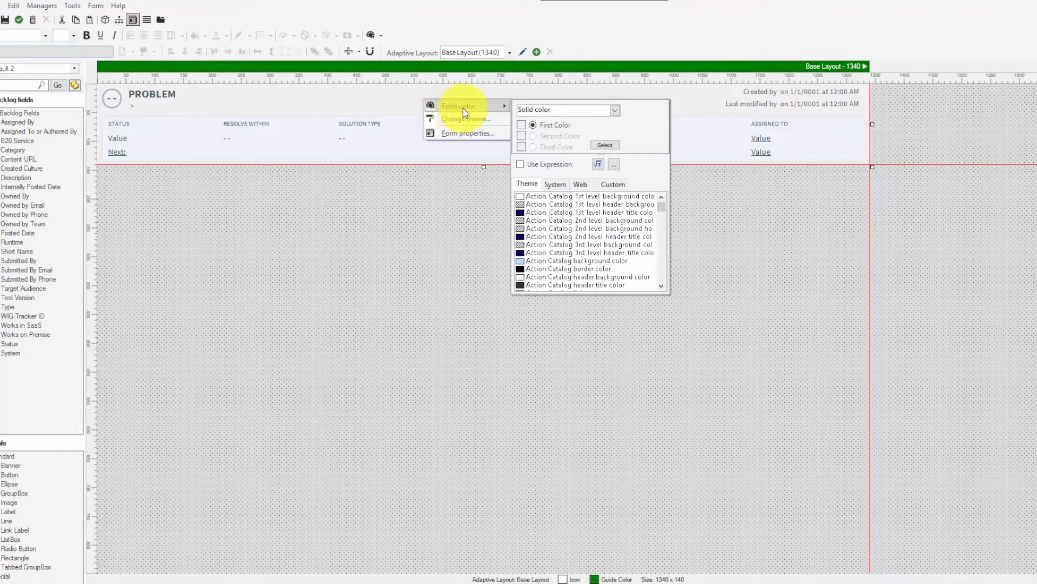
pyautogui.scroll(-10, 552, 261)
pyautogui.scroll(-3, 557, 280)
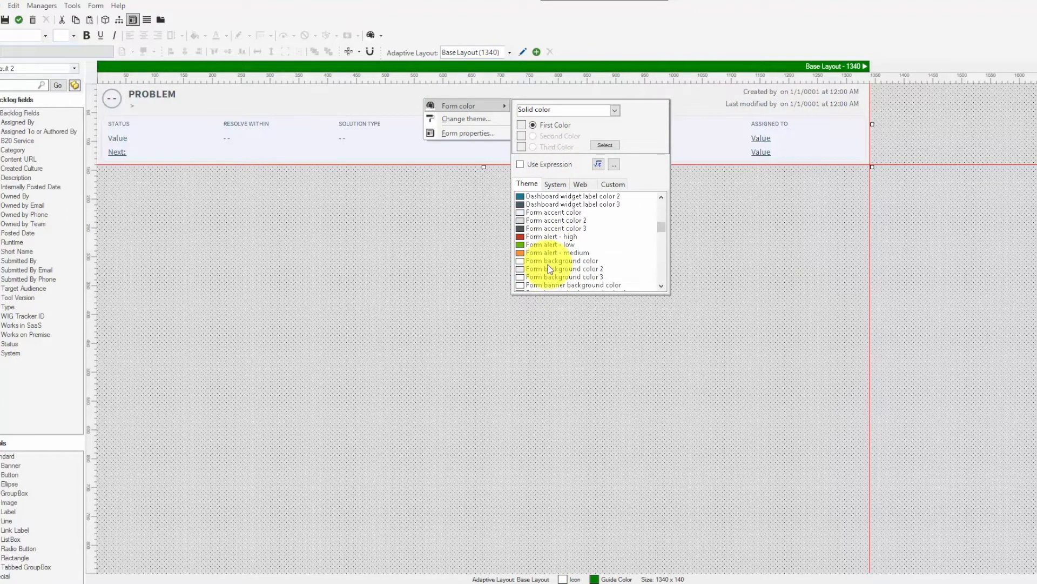
pyautogui.click(548, 262)
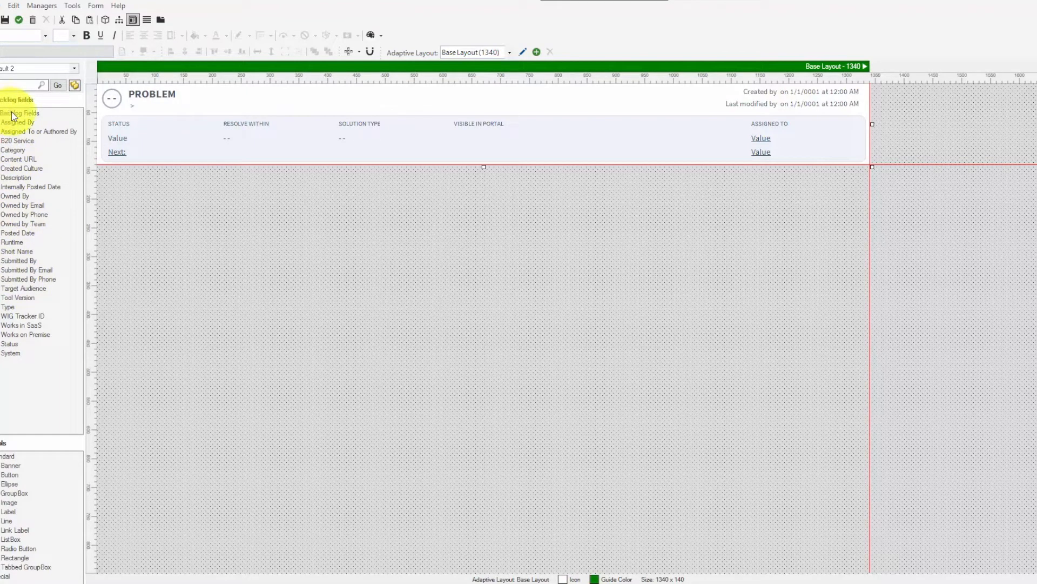
# - Replace the word "PROBLEM" with "PS Backlog" in the header title's custom expression
pyautogui.click(162, 95)
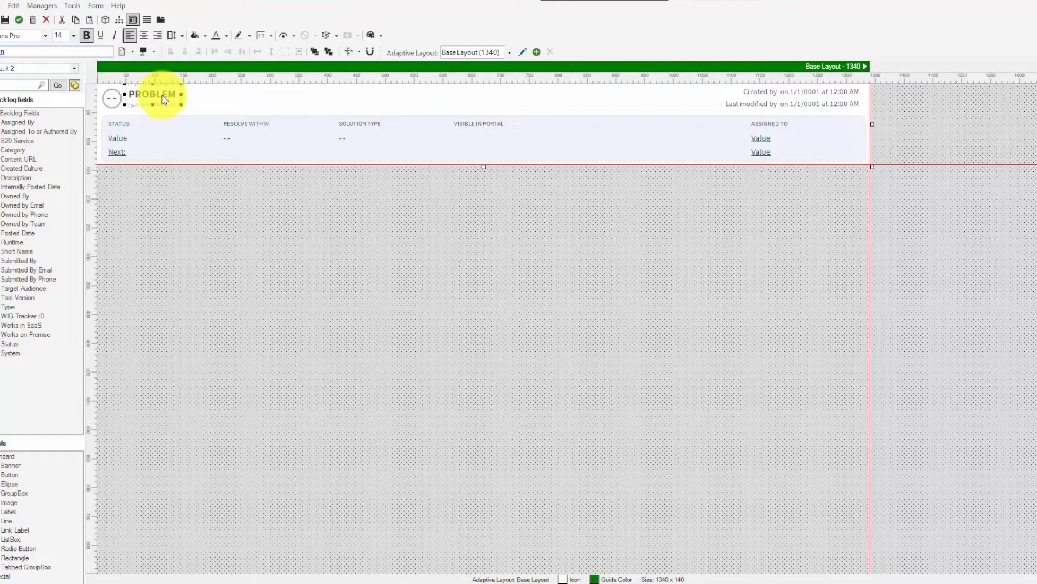
pyautogui.click(1, 52)
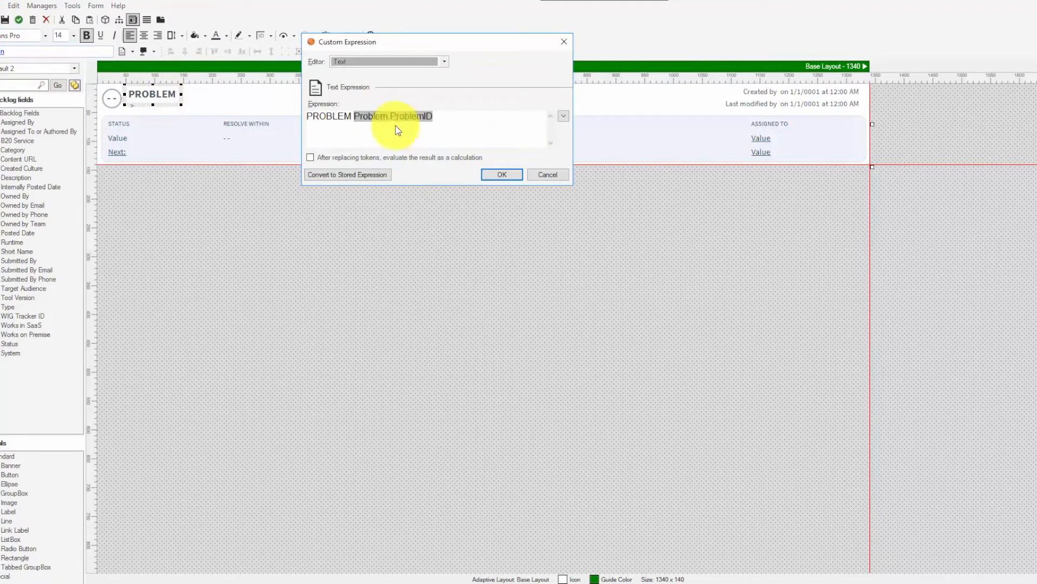
pyautogui.click(352, 118)
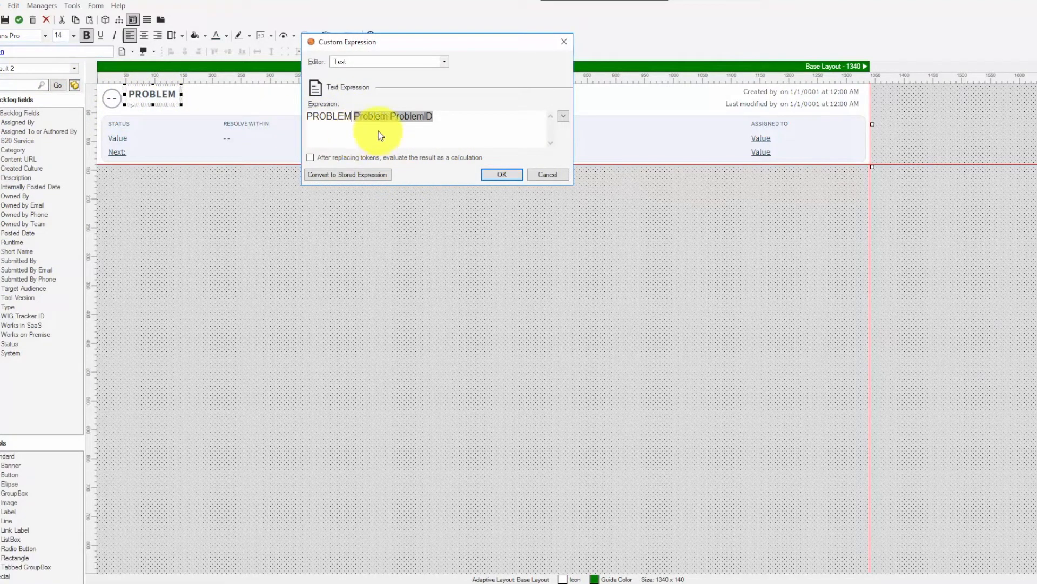
pyautogui.hotkey('shift', 'Home')
pyautogui.write('PS B')
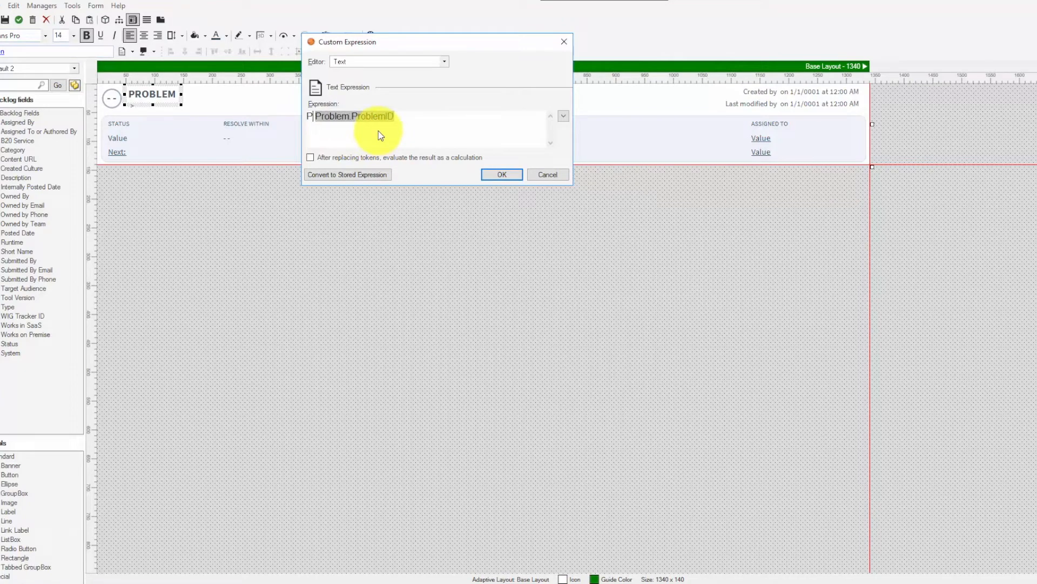
pyautogui.write('acklog')
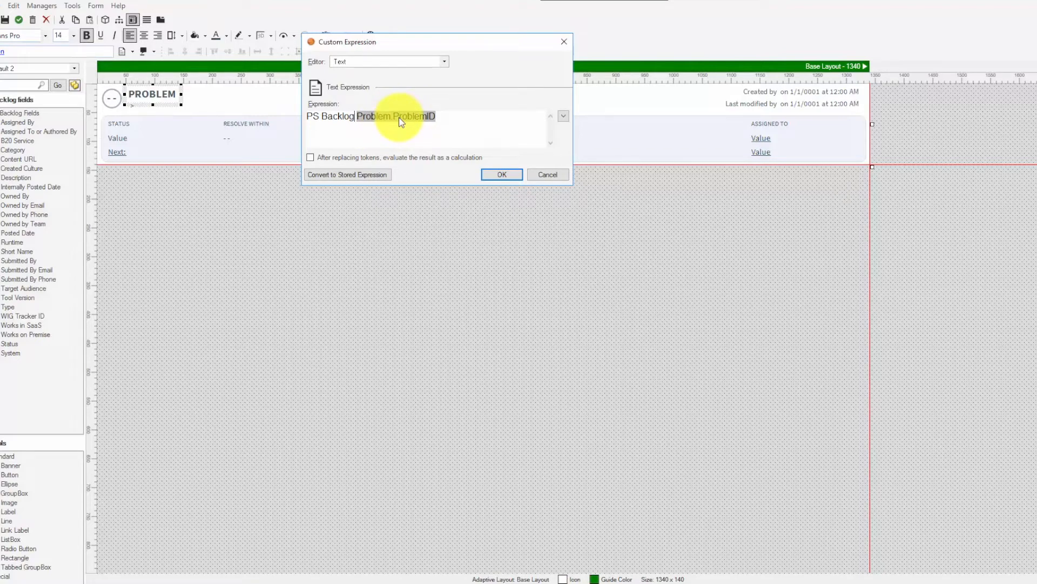
# - Replace the Problem ID token in the title expression with the PS Backlog WIG Tracker ID field and accept the expression
pyautogui.rightClick(400, 117)
pyautogui.click(422, 122)
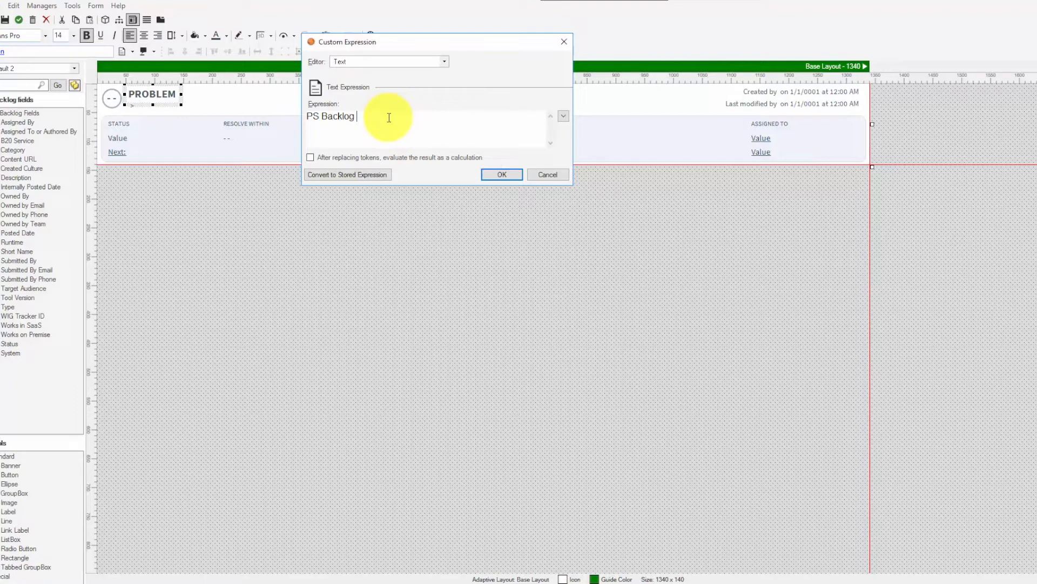
pyautogui.rightClick(389, 118)
pyautogui.doubleClick(455, 124)
pyautogui.scroll(-1, 488, 228)
pyautogui.scroll(-5, 489, 233)
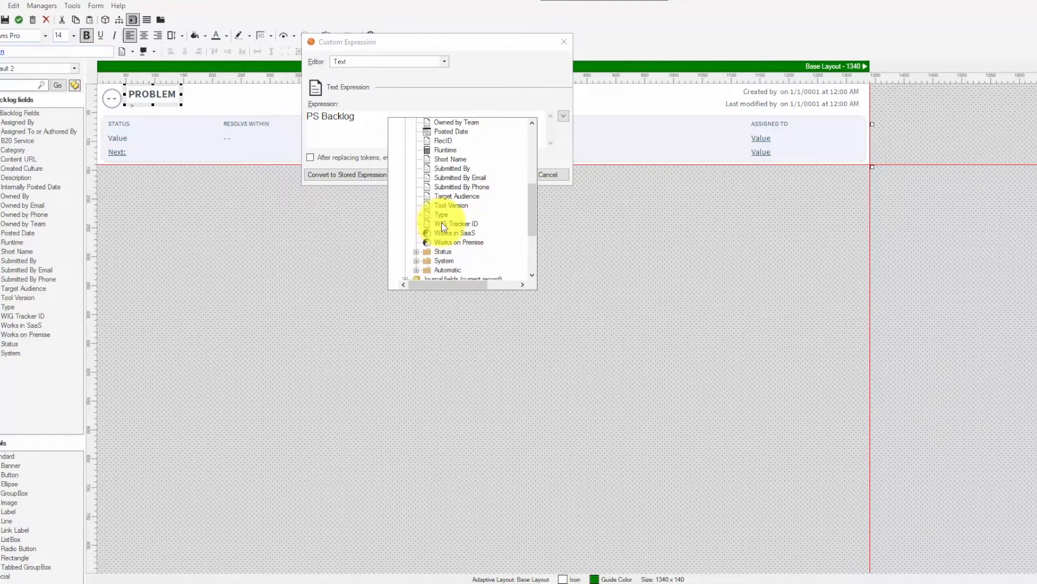
pyautogui.doubleClick(449, 223)
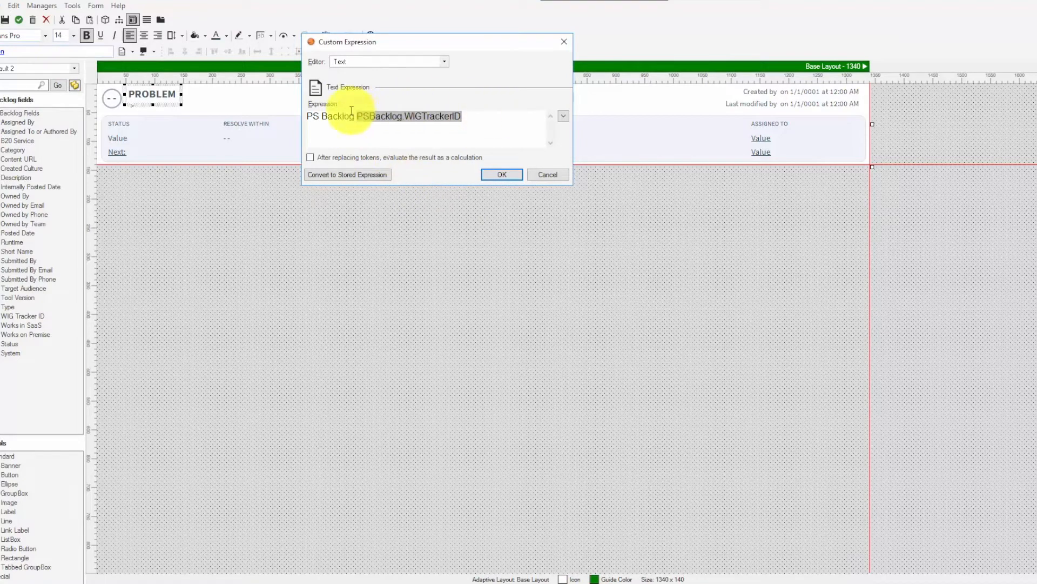
pyautogui.click(501, 173)
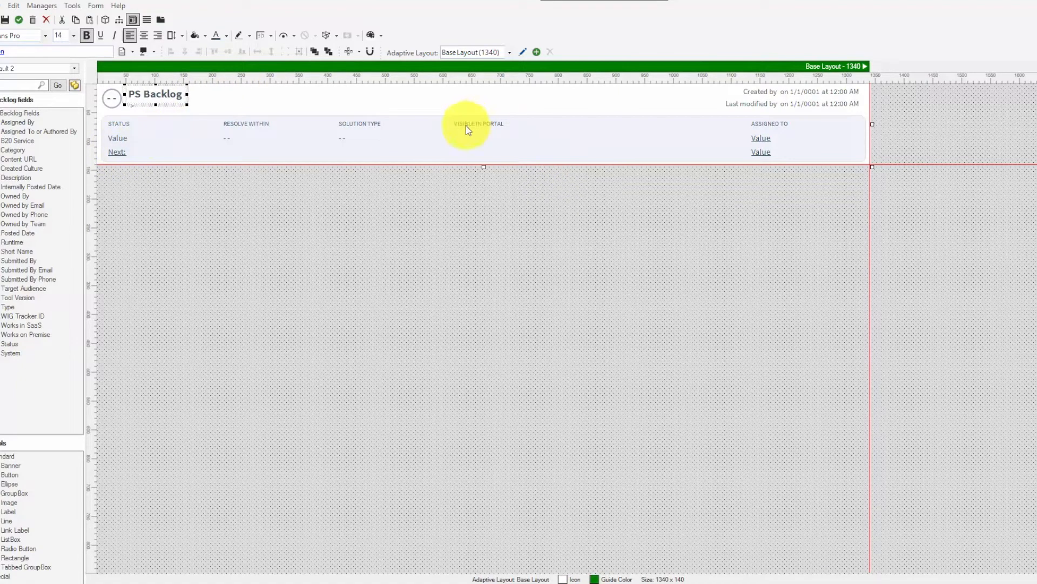
# - Examine the action assigned to the "Next:" link and the Blueprint One-Steps for PS Backlog, leaving the action as is
pyautogui.click(118, 152)
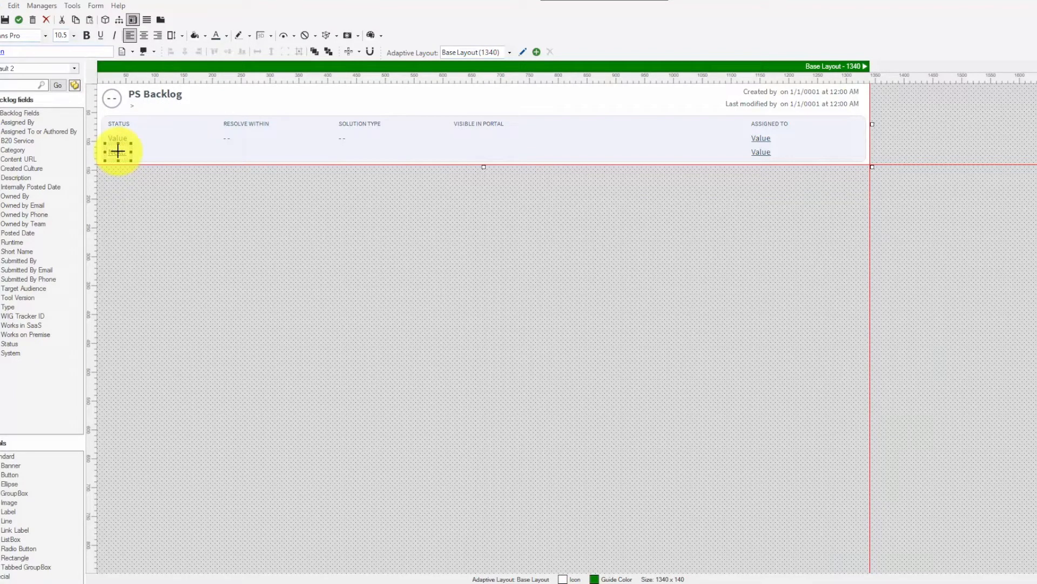
pyautogui.rightClick(118, 152)
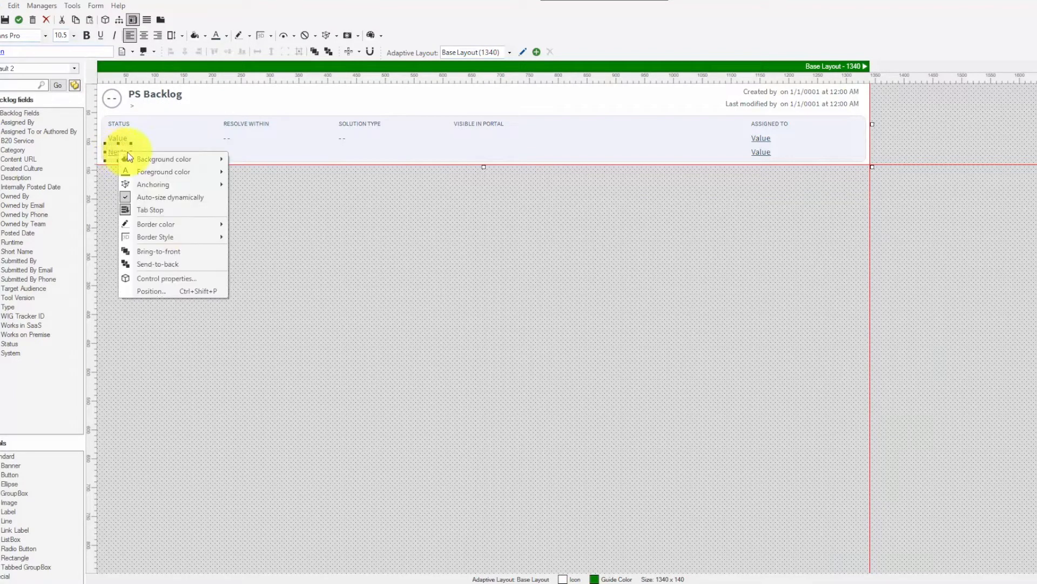
pyautogui.click(167, 282)
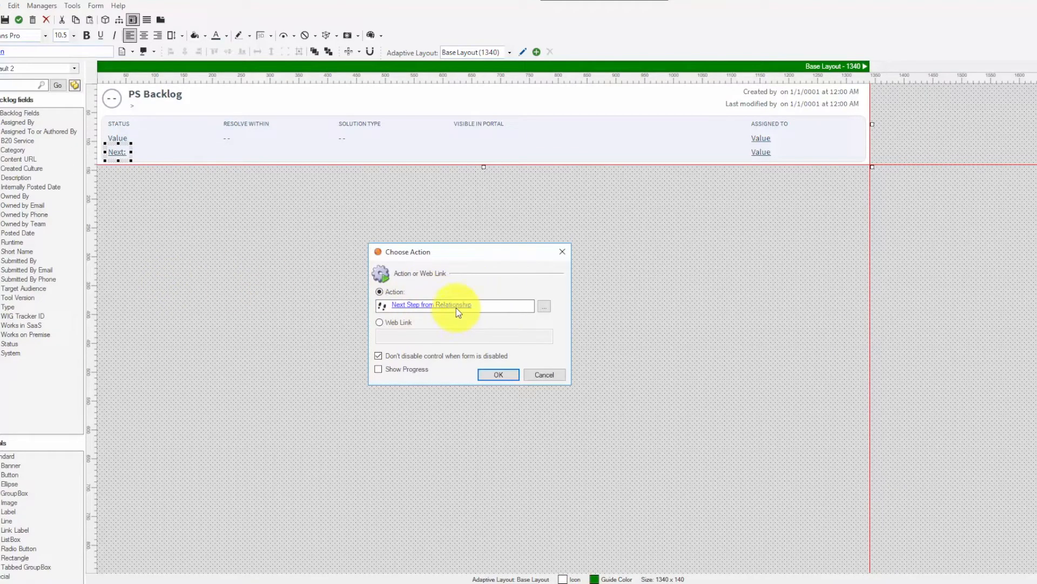
pyautogui.click(544, 306)
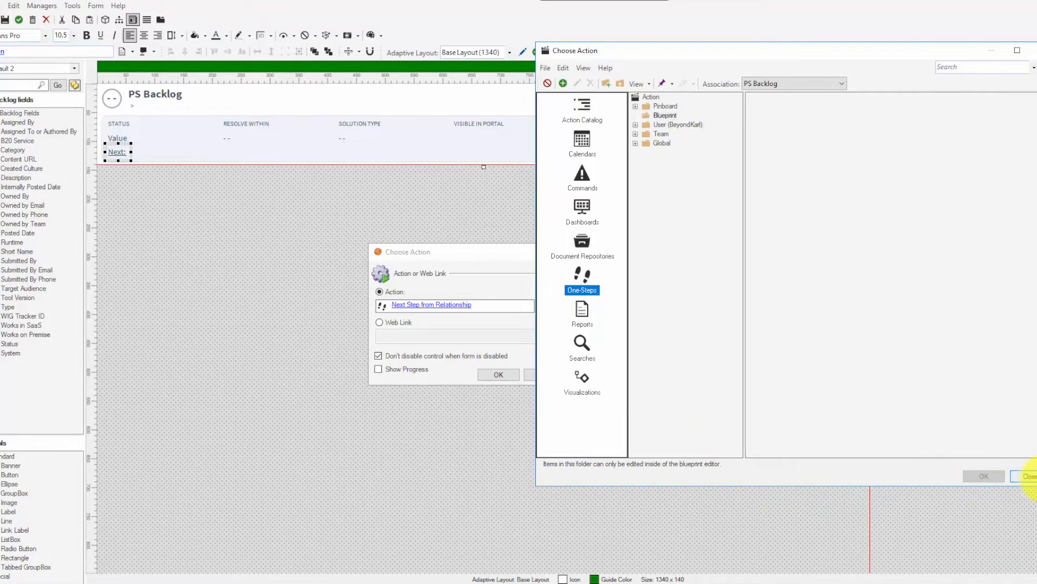
pyautogui.click(1026, 477)
pyautogui.click(545, 374)
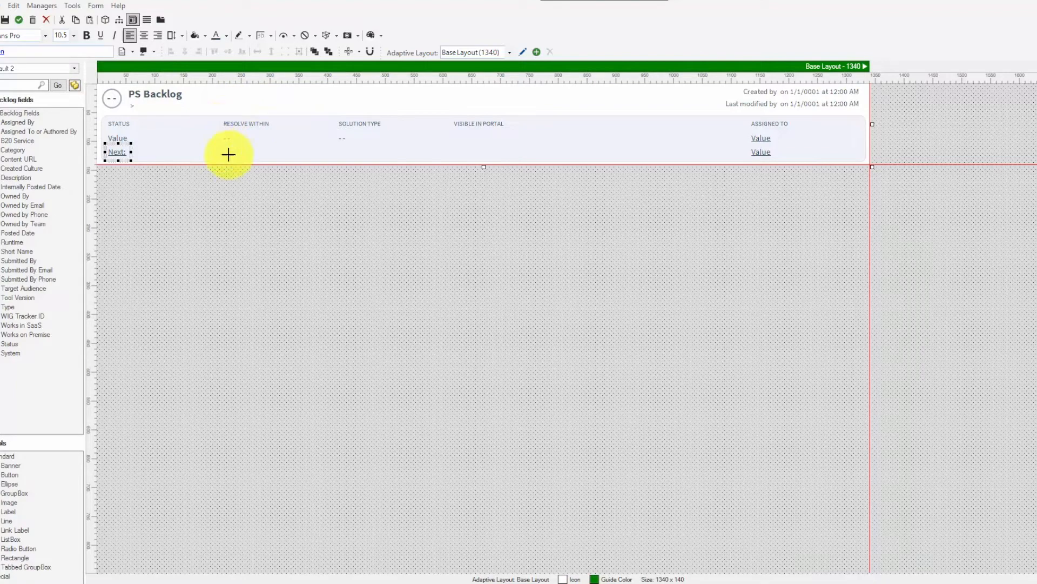
# - Make the Default 2 form the default standard form for PS Backlog
pyautogui.click(96, 6)
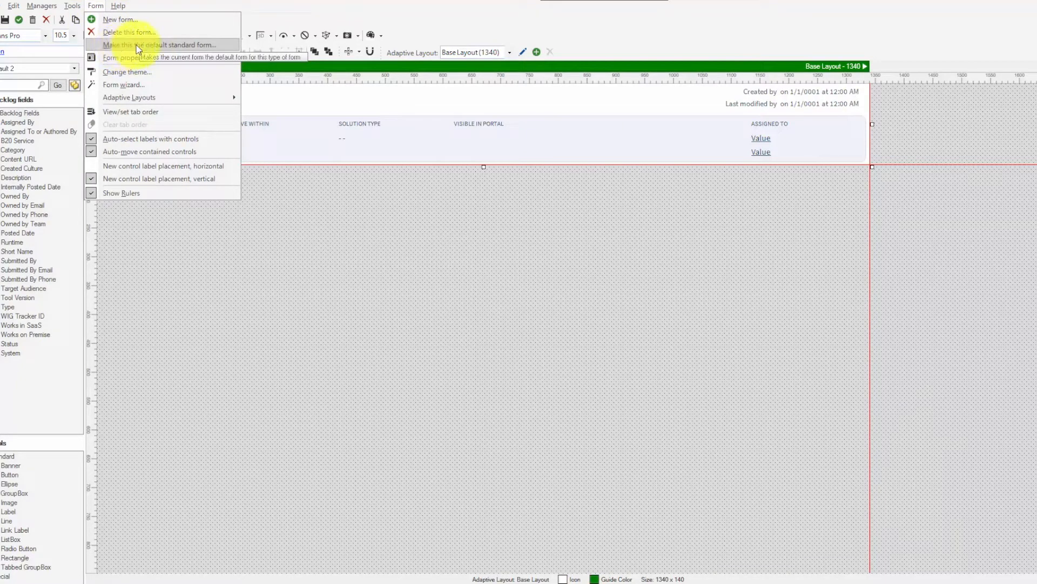
pyautogui.click(191, 46)
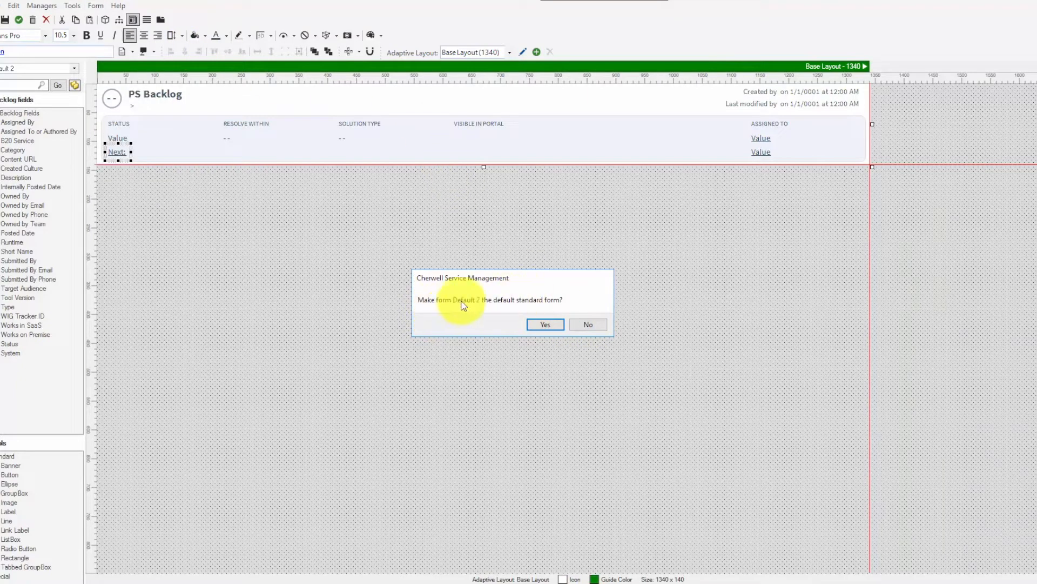
pyautogui.click(546, 325)
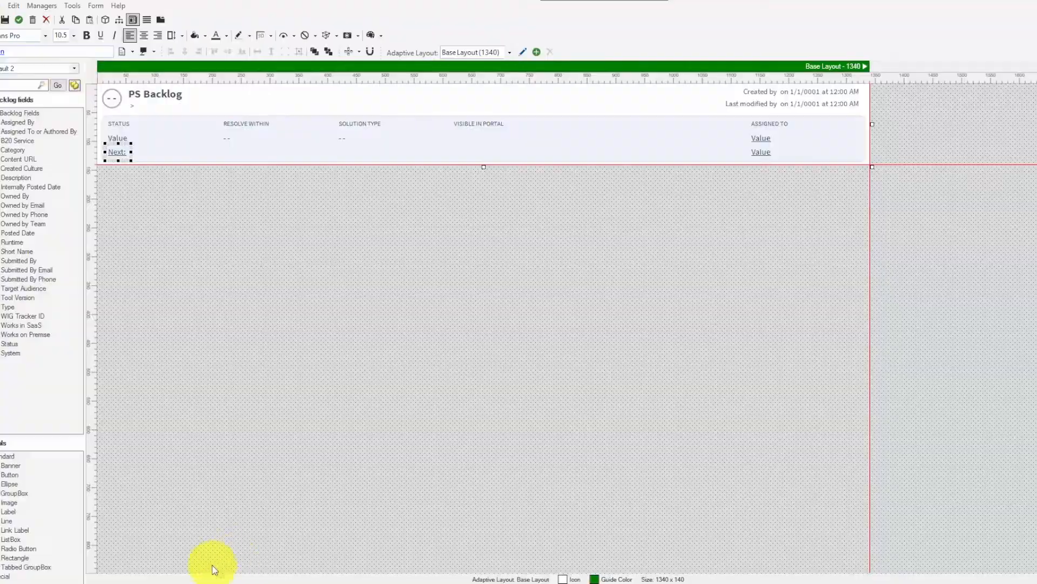
pyautogui.click(207, 581)
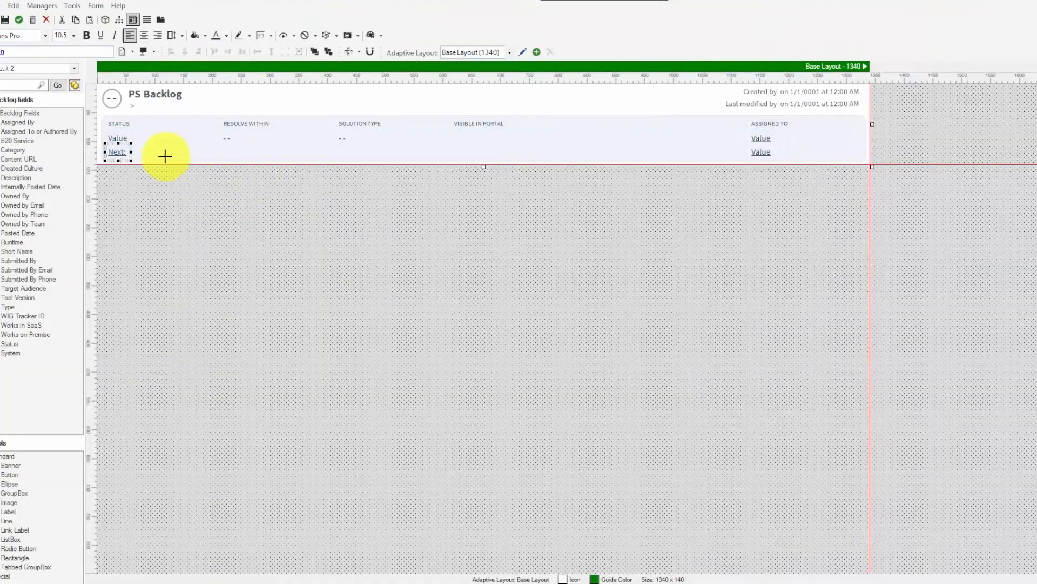
# - Create a new form named "PS Backlog Overview" for the PS Backlog object
pyautogui.click(95, 6)
pyautogui.click(95, 6)
pyautogui.click(95, 6)
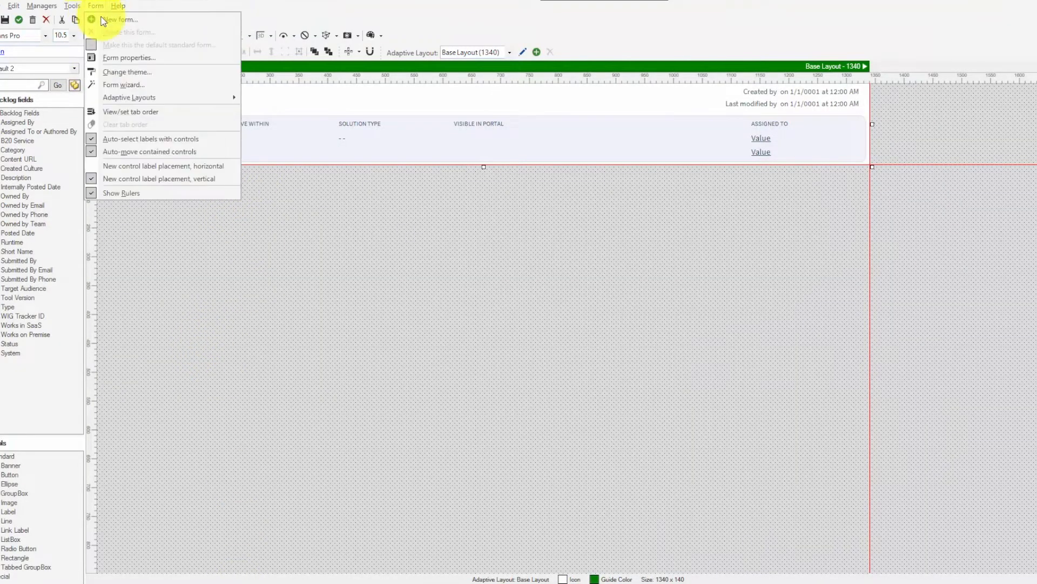
pyautogui.click(120, 20)
pyautogui.write('PS Backlo')
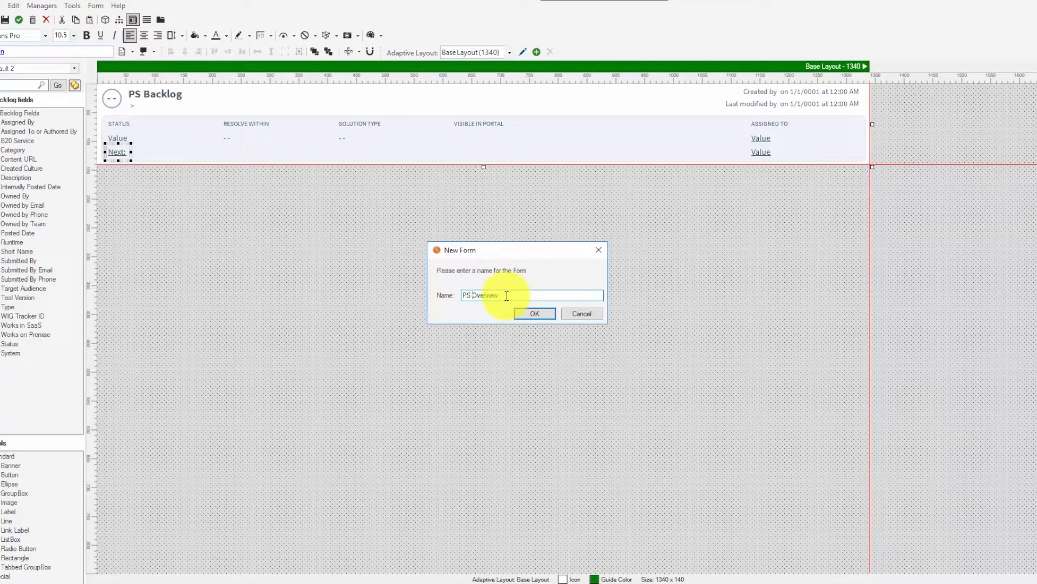
pyautogui.write('g')
pyautogui.click(544, 315)
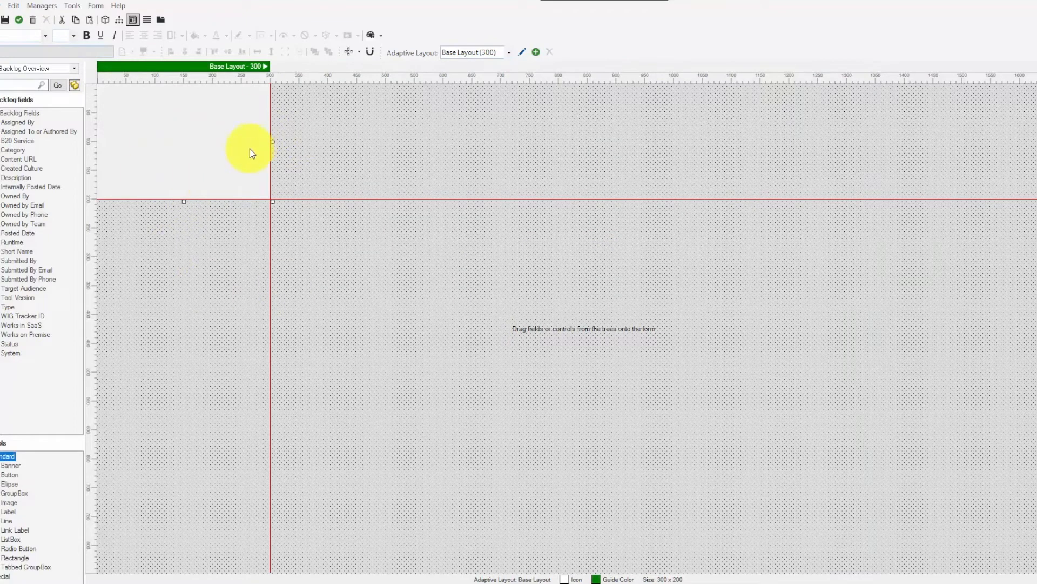
# - Apply the Prussian Blue theme to the PS Backlog Overview form
pyautogui.rightClick(223, 140)
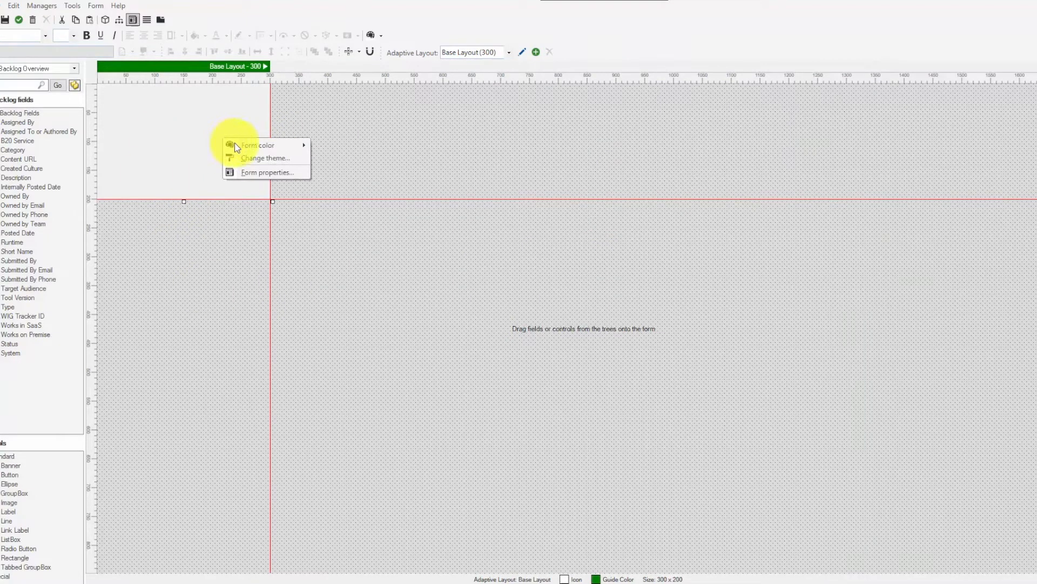
pyautogui.click(265, 158)
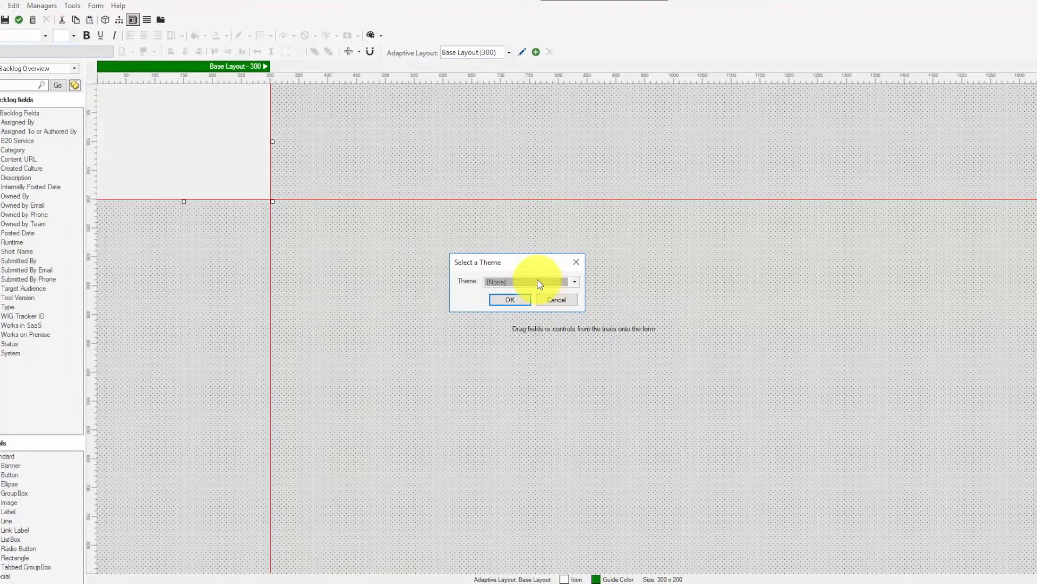
pyautogui.click(528, 281)
pyautogui.moveTo(578, 363); pyautogui.dragTo(518, 537)
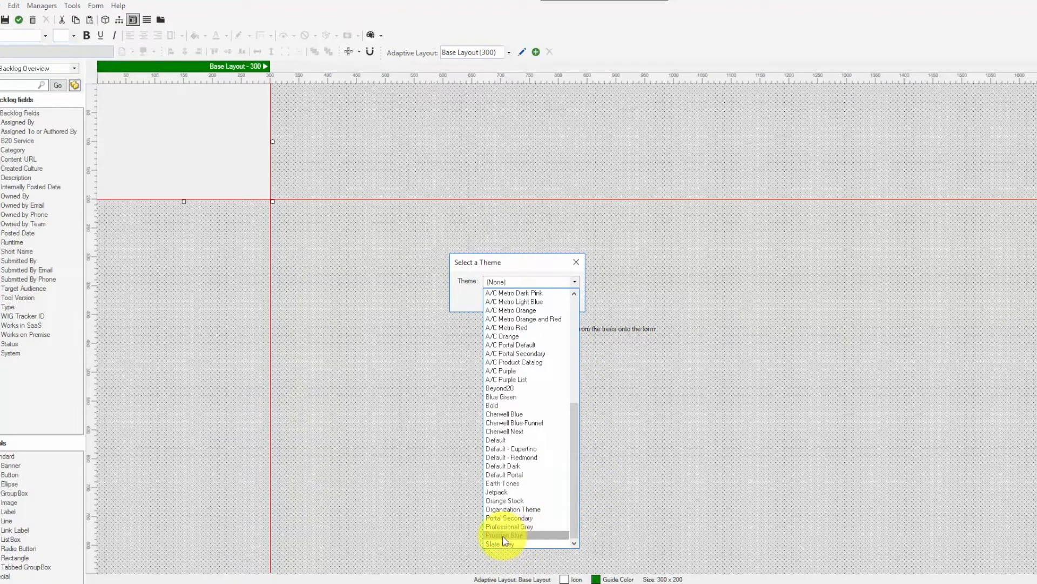
pyautogui.click(517, 535)
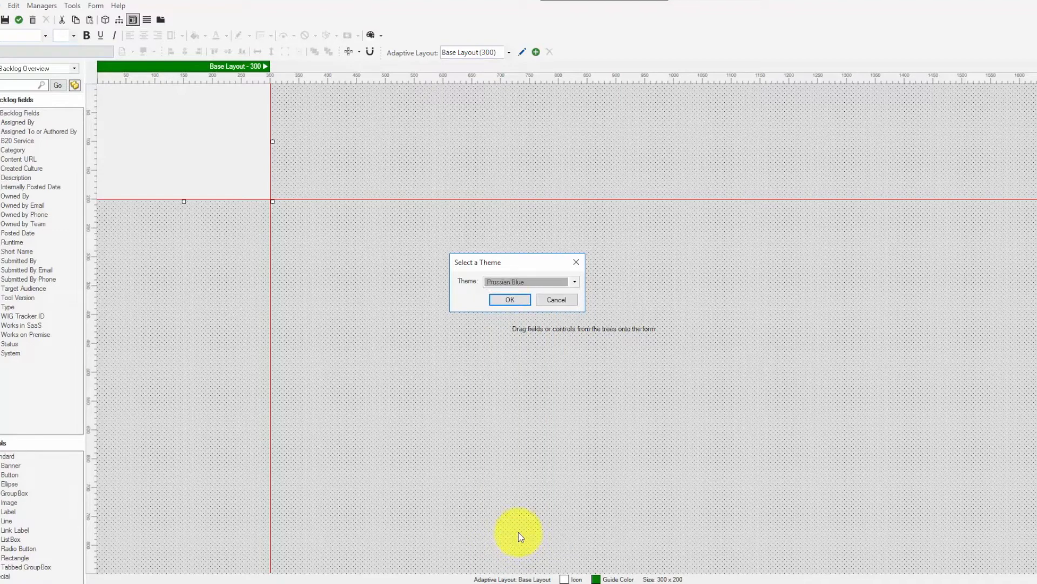
pyautogui.click(504, 299)
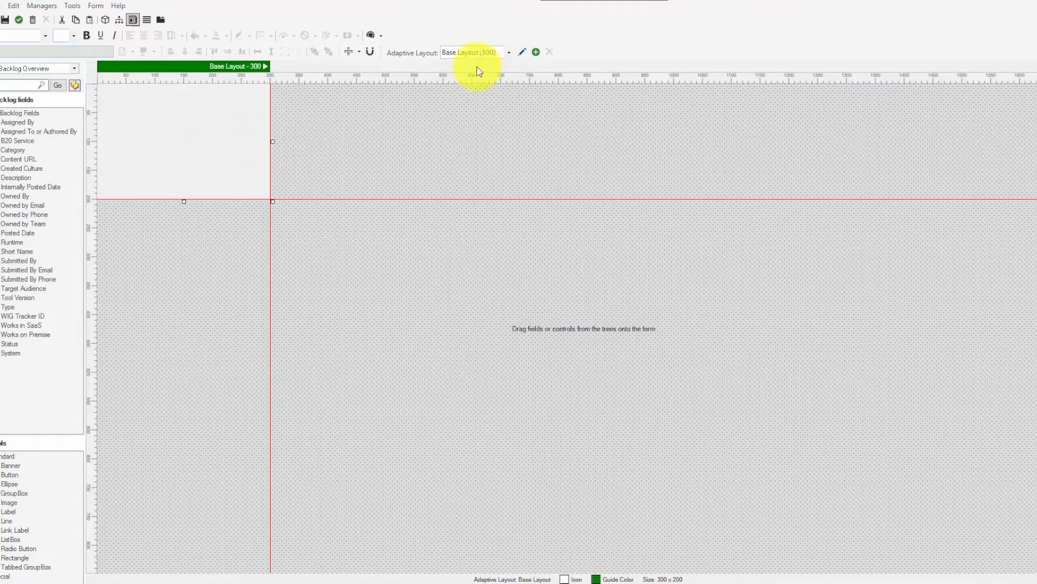
# - Set the Base Layout to width 1340, height 600 and minimum width 1340, and save the layout
pyautogui.click(522, 52)
pyautogui.moveTo(557, 273); pyautogui.dragTo(459, 278)
pyautogui.moveTo(570, 270); pyautogui.dragTo(523, 272)
pyautogui.write('14')
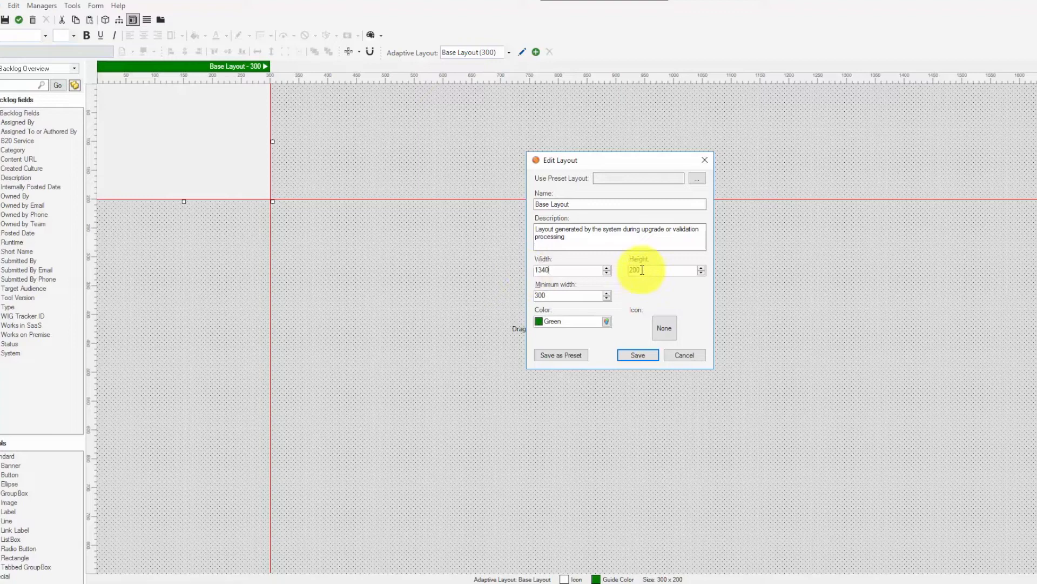
pyautogui.moveTo(643, 270)
pyautogui.mouseDown()
pyautogui.moveTo(624, 272)
pyautogui.moveTo(658, 273)
pyautogui.moveTo(628, 275)
pyautogui.mouseUp()
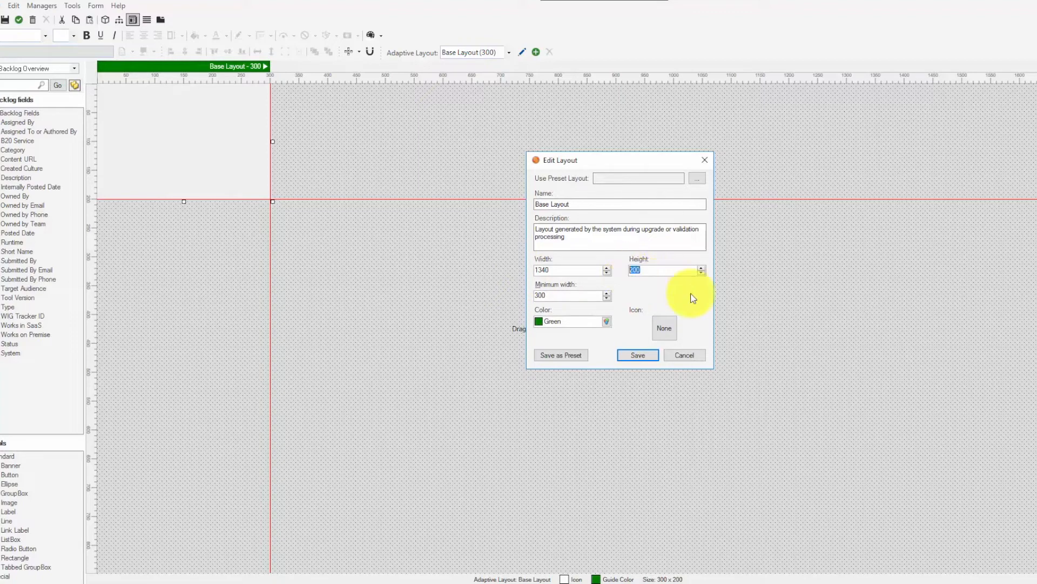
pyautogui.write('600')
pyautogui.doubleClick(546, 295)
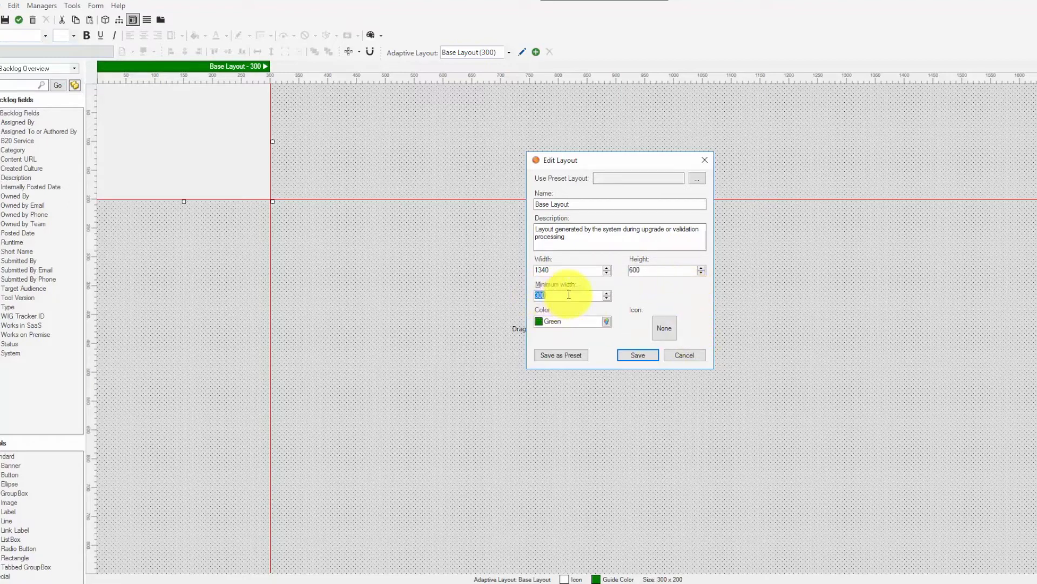
pyautogui.write('1340')
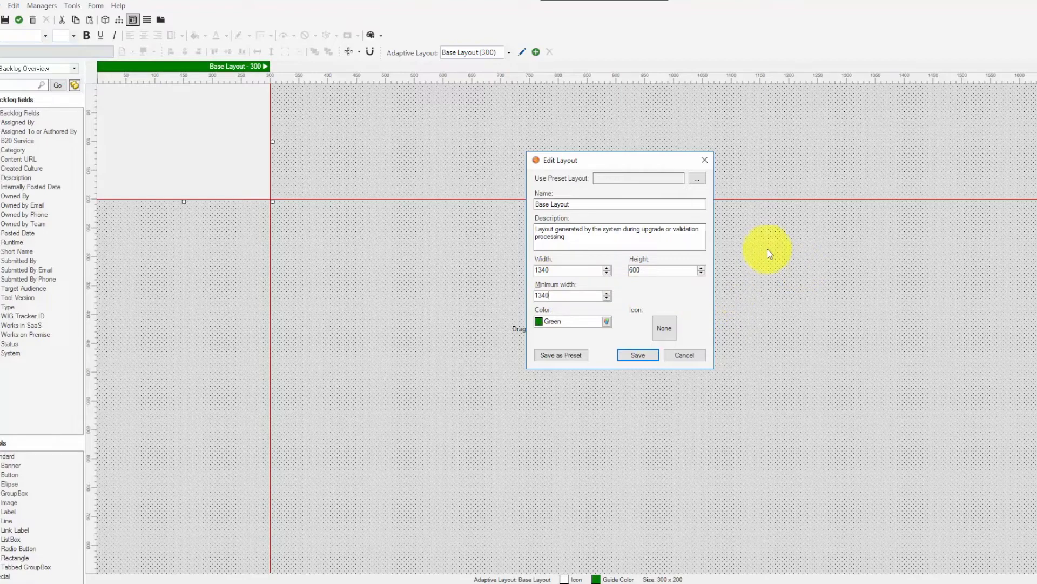
pyautogui.click(638, 354)
# - Set the form's solid fill to the theme color "Form background color"
pyautogui.rightClick(409, 107)
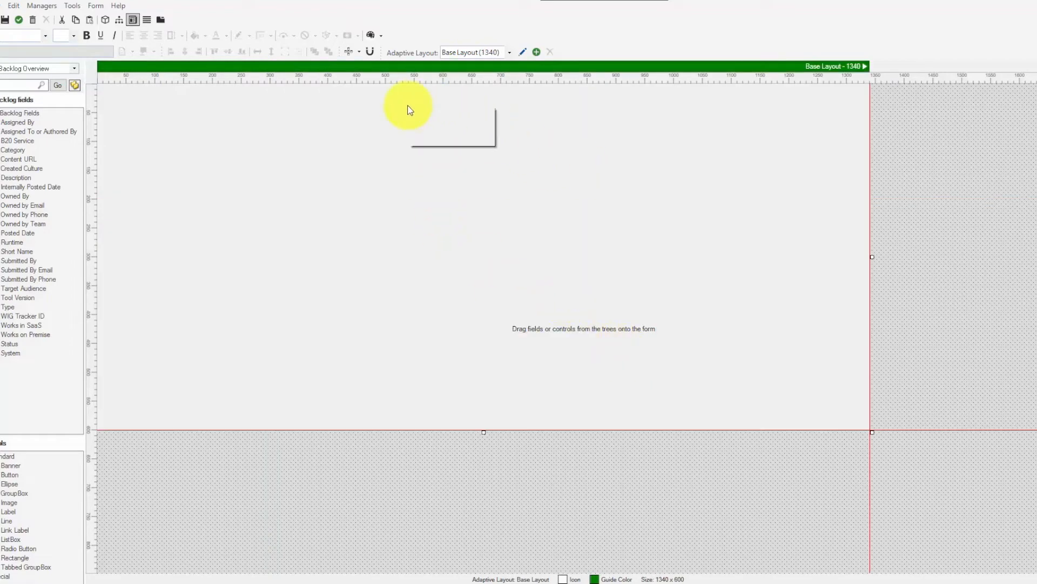
pyautogui.moveTo(455, 116)
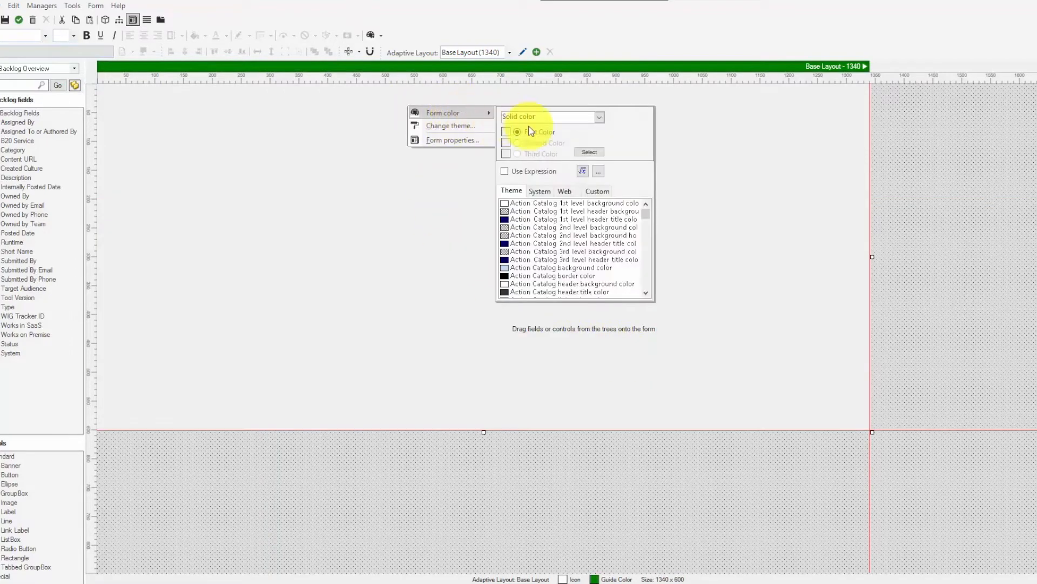
pyautogui.scroll(-5, 543, 246)
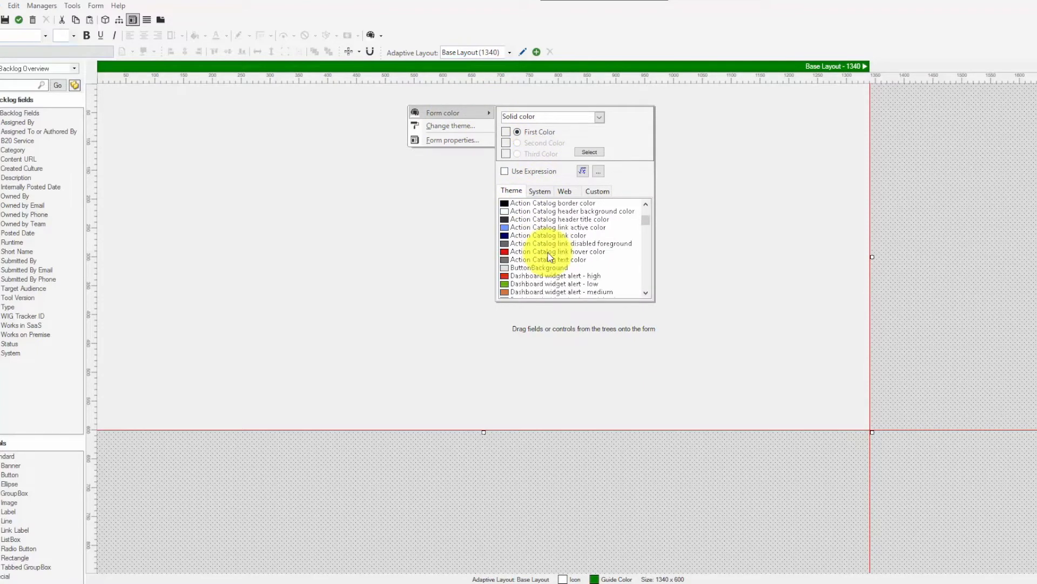
pyautogui.scroll(-3, 550, 256)
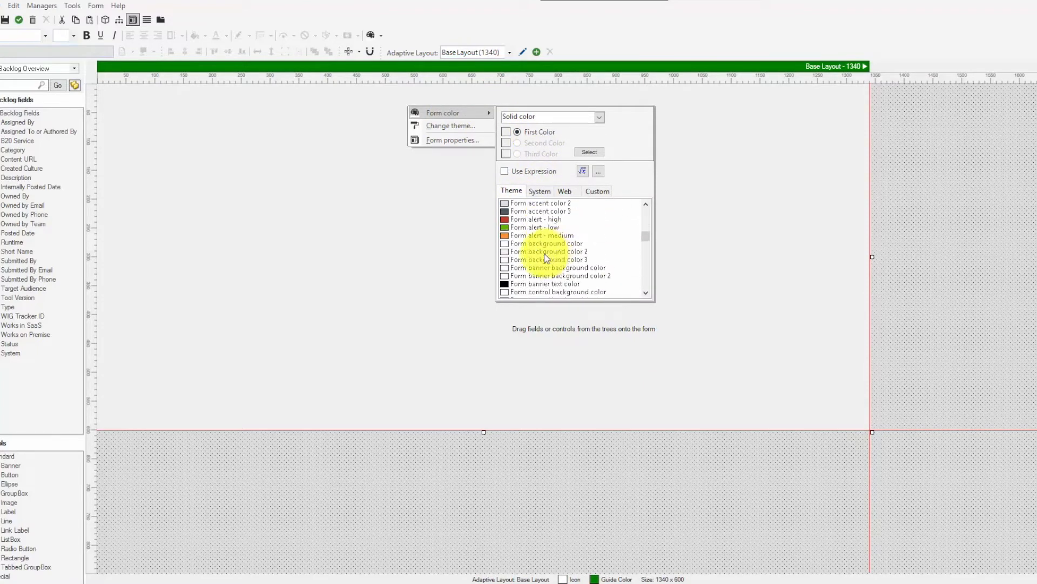
pyautogui.click(531, 243)
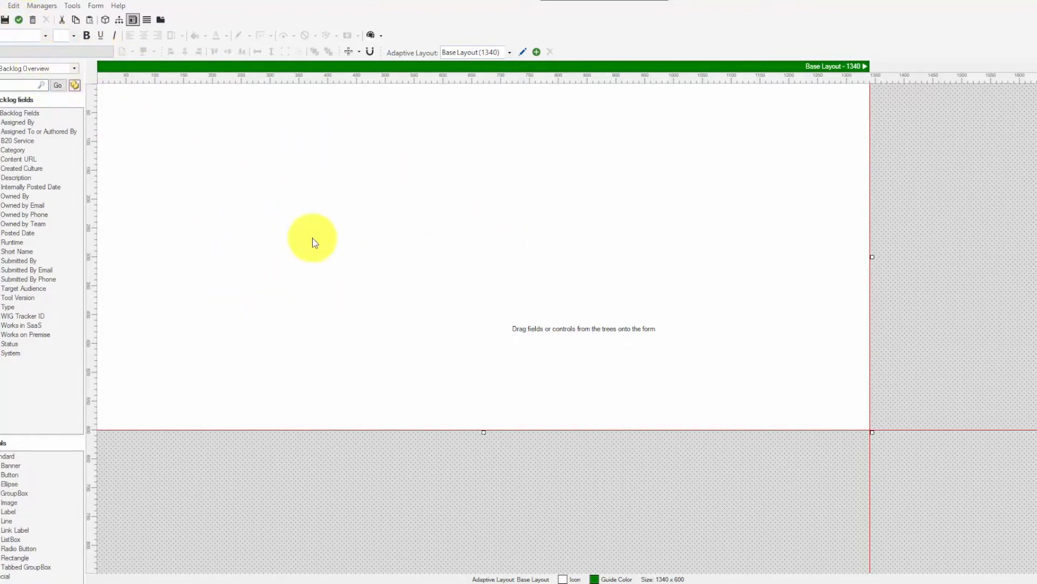
# - Switch to the existing B20VideoLog form and copy all of its controls
pyautogui.click(44, 69)
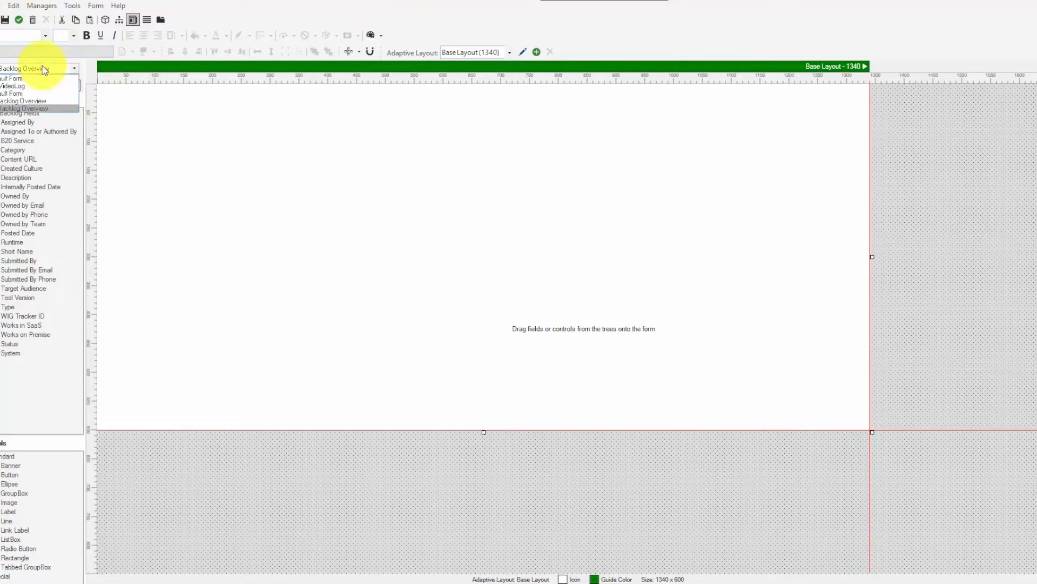
pyautogui.click(19, 87)
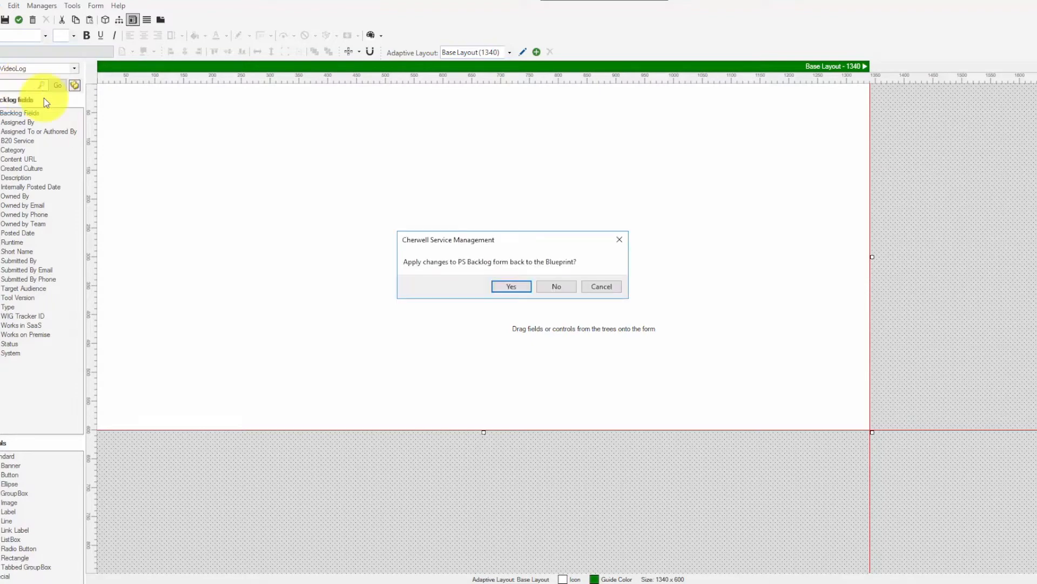
pyautogui.click(559, 288)
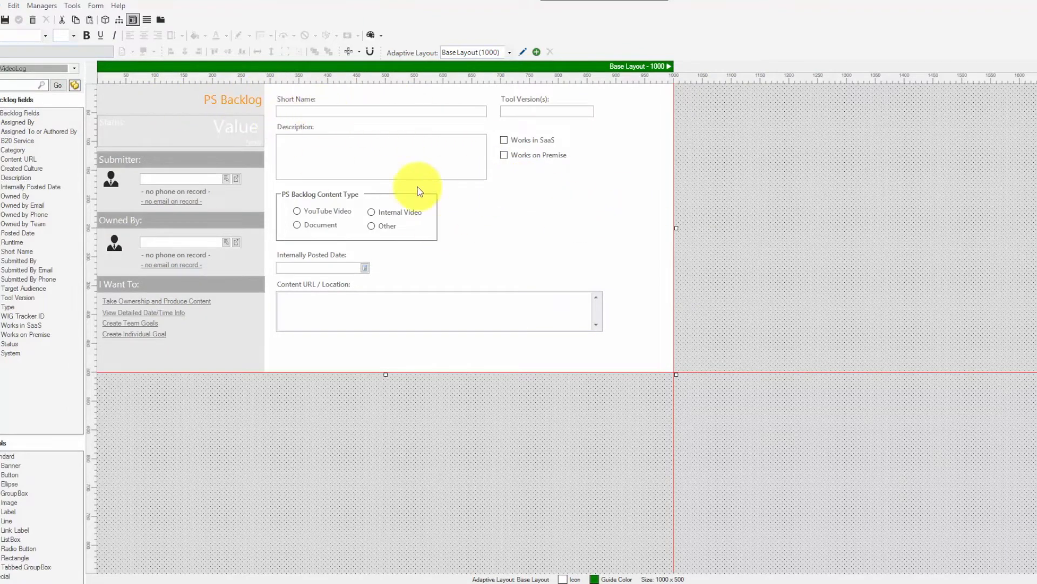
pyautogui.click(13, 6)
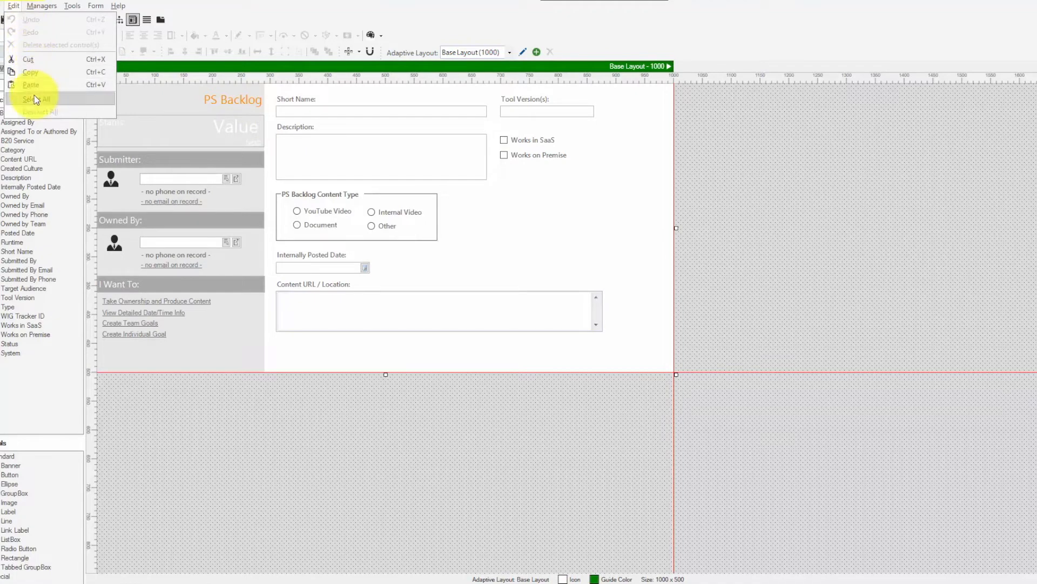
pyautogui.click(35, 98)
pyautogui.click(13, 6)
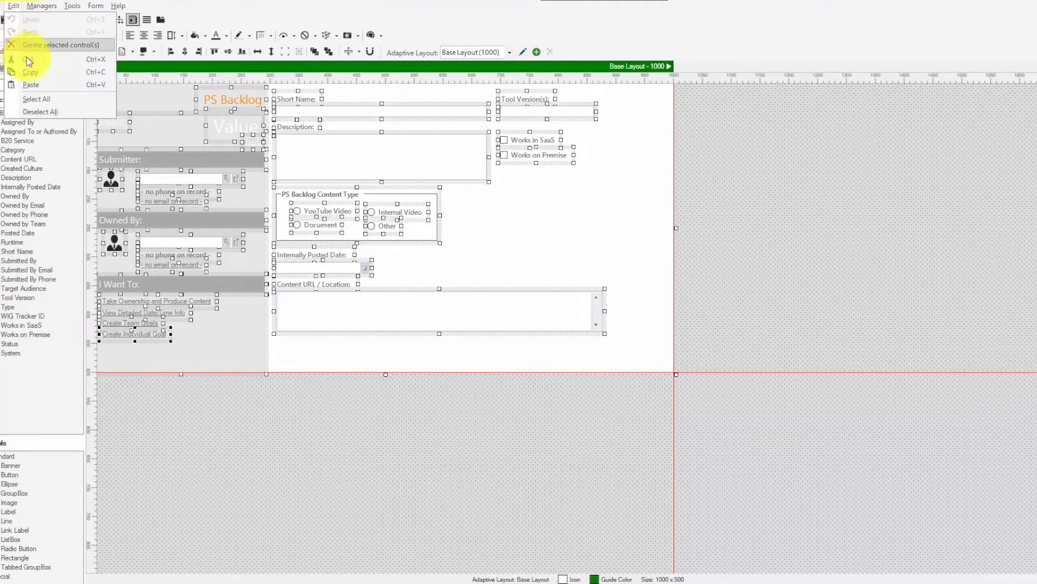
pyautogui.click(32, 74)
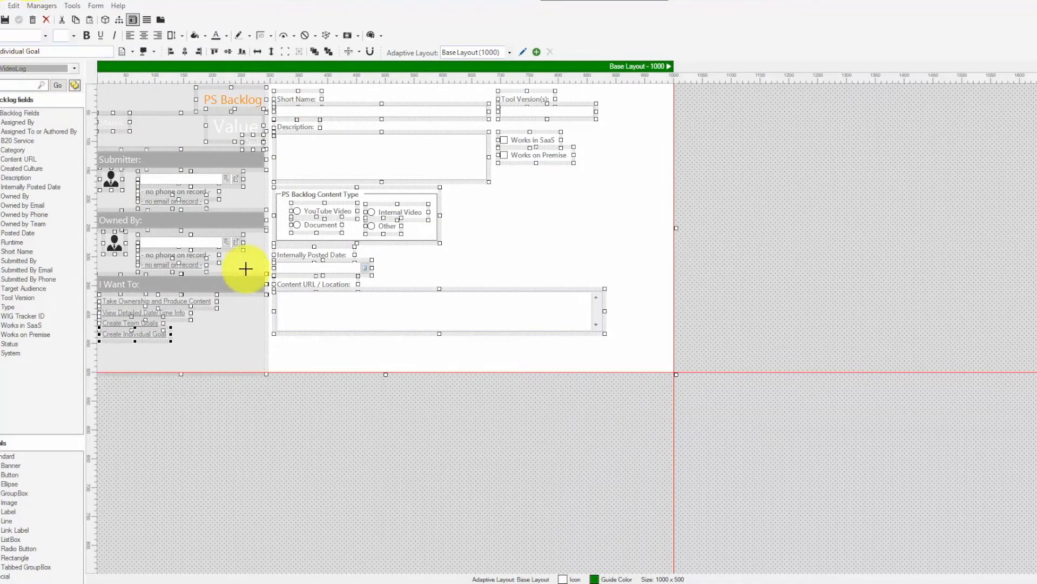
# - Return to the new Overview form, applying the form changes to the Blueprint, and paste the copied controls onto it
pyautogui.click(33, 68)
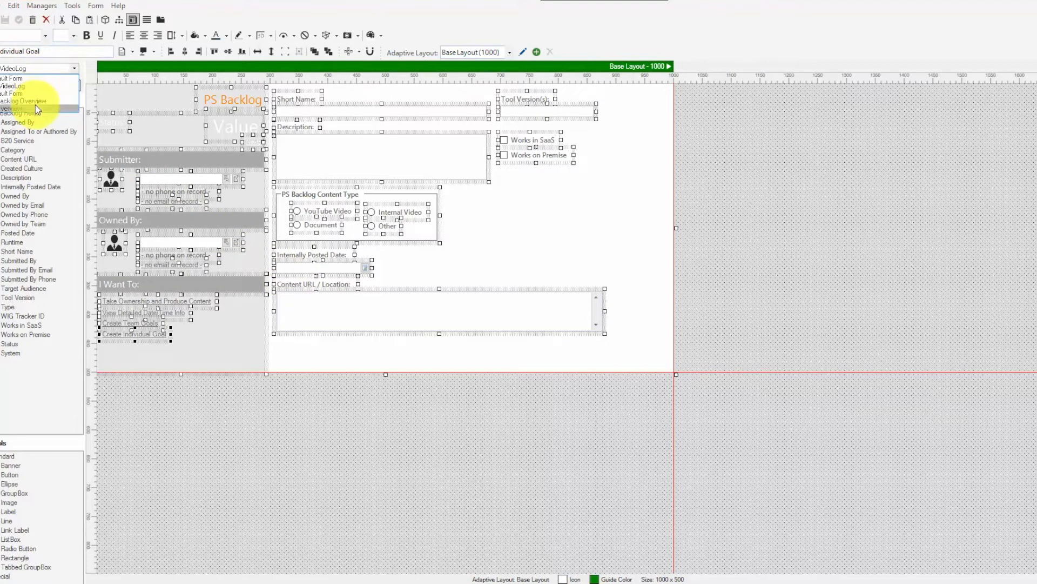
pyautogui.click(36, 109)
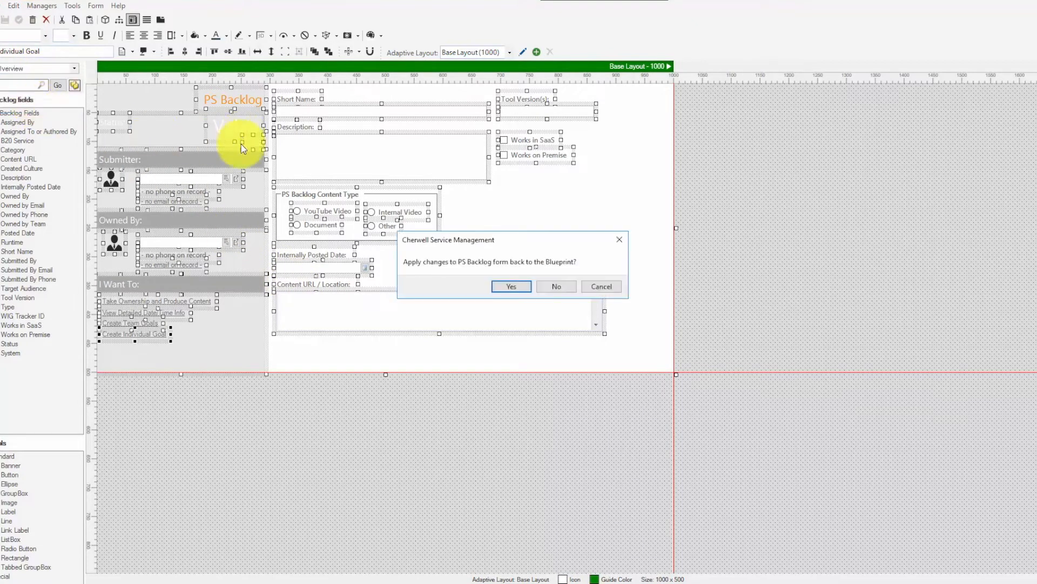
pyautogui.click(517, 287)
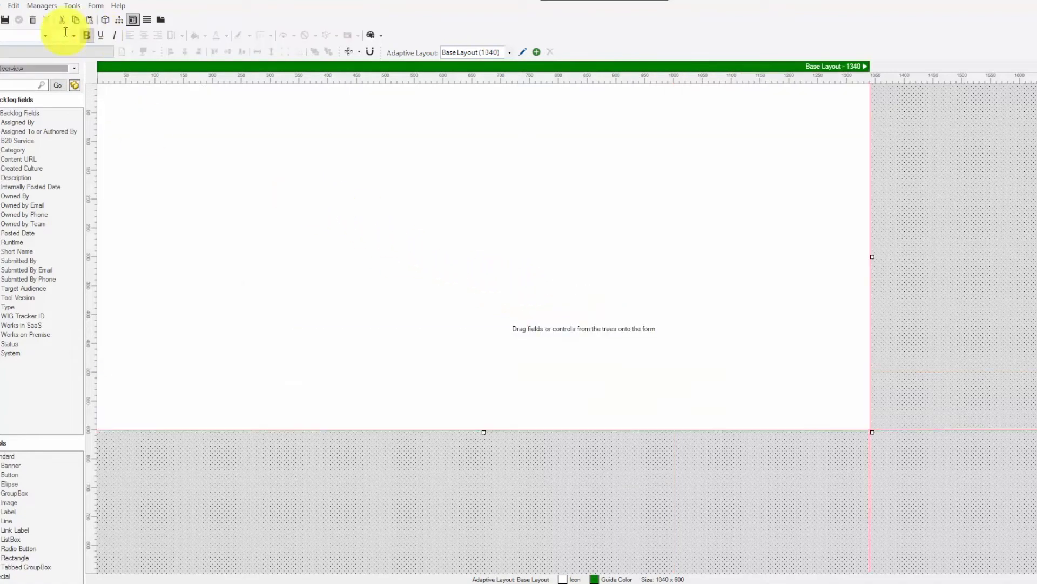
pyautogui.click(13, 6)
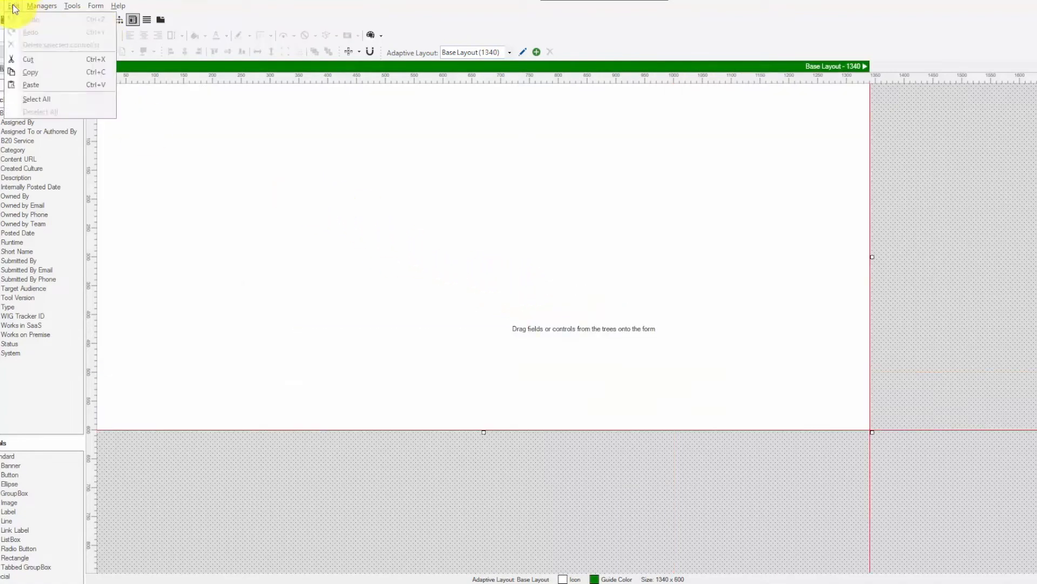
pyautogui.click(51, 87)
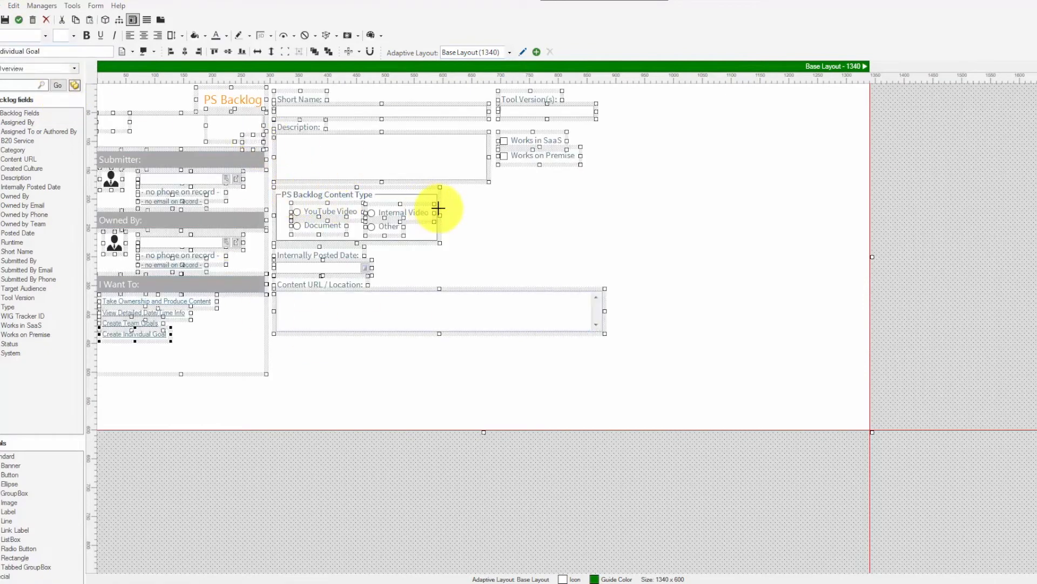
pyautogui.click(559, 227)
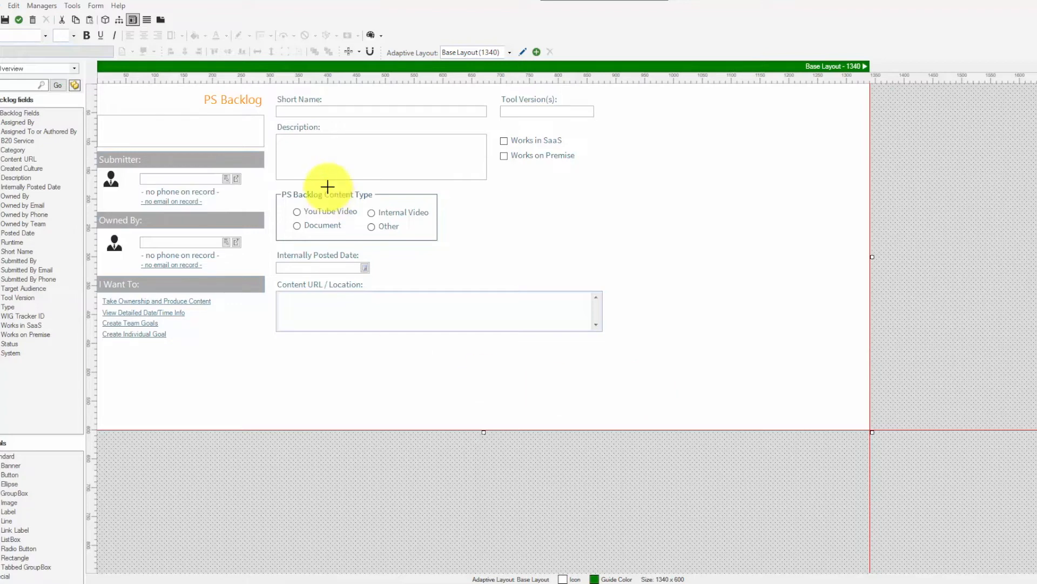
# - Delete the orange PS Backlog title label from the Overview form and select the empty status box beneath it
pyautogui.click(234, 104)
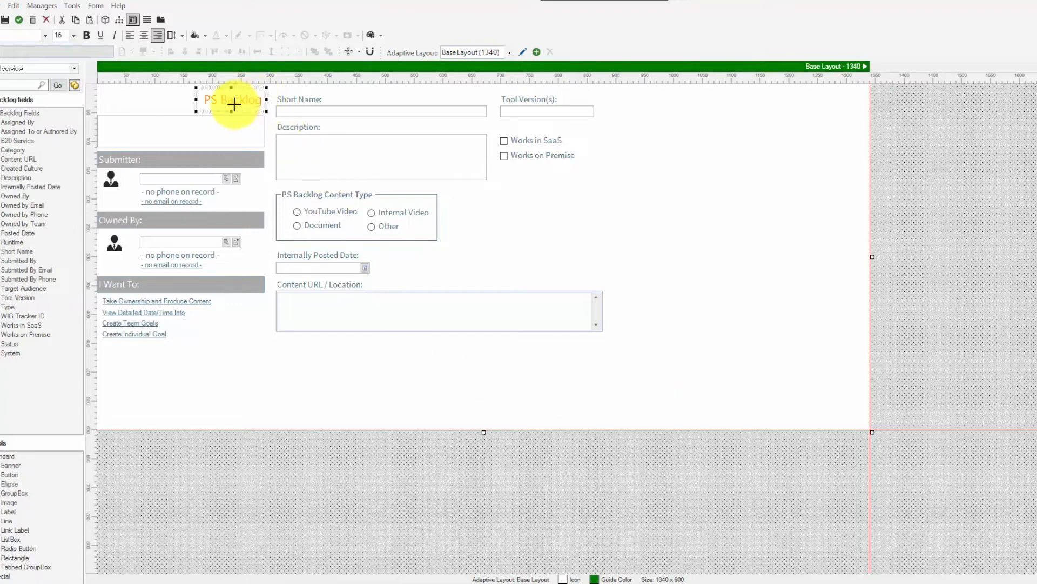
pyautogui.press('Delete')
pyautogui.click(137, 122)
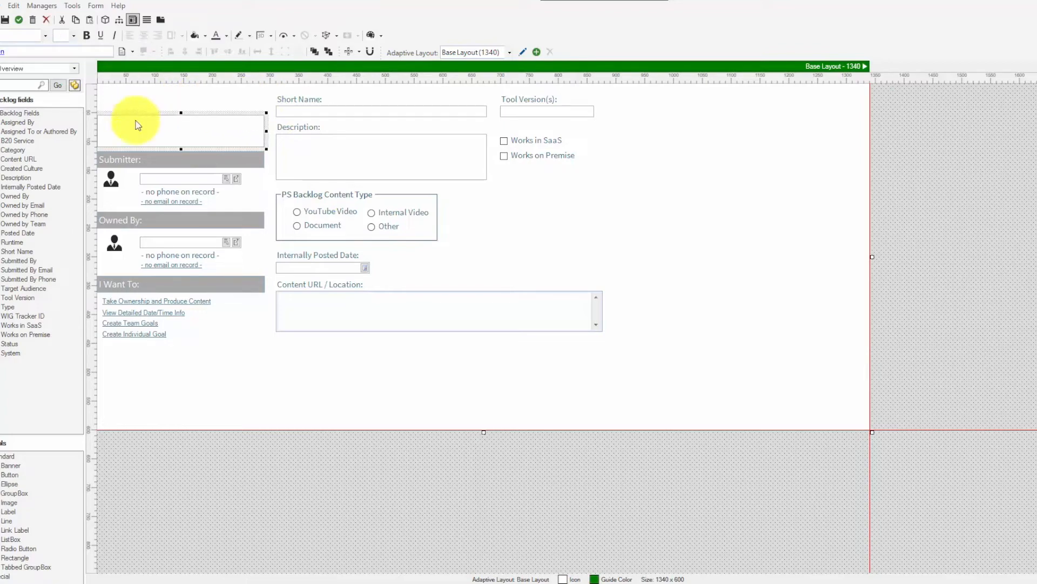
pyautogui.click(104, 97)
pyautogui.moveTo(104, 97)
pyautogui.mouseDown()
pyautogui.moveTo(114, 112)
pyautogui.moveTo(108, 97)
pyautogui.mouseUp()
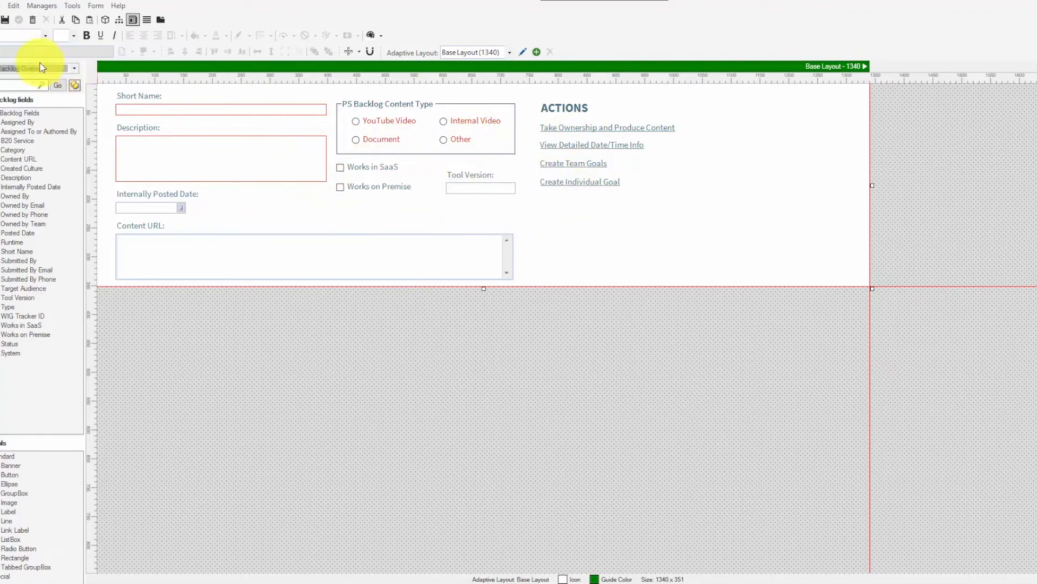
# - Open the PS Backlog default form and examine the "Next:" link and the "Created by" label's custom expression, leaving both as they are
pyautogui.click(27, 69)
pyautogui.click(24, 100)
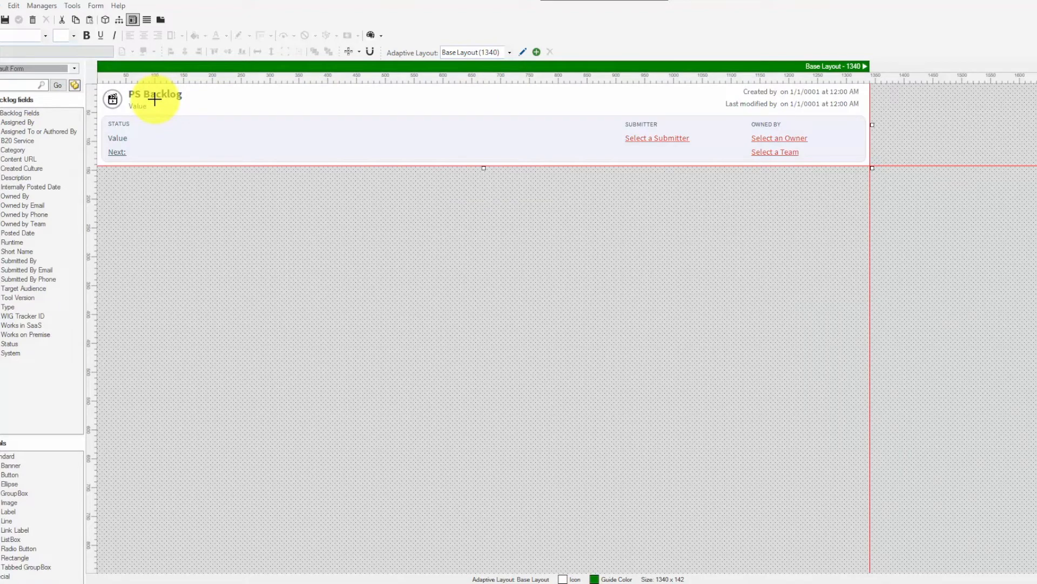
pyautogui.click(122, 151)
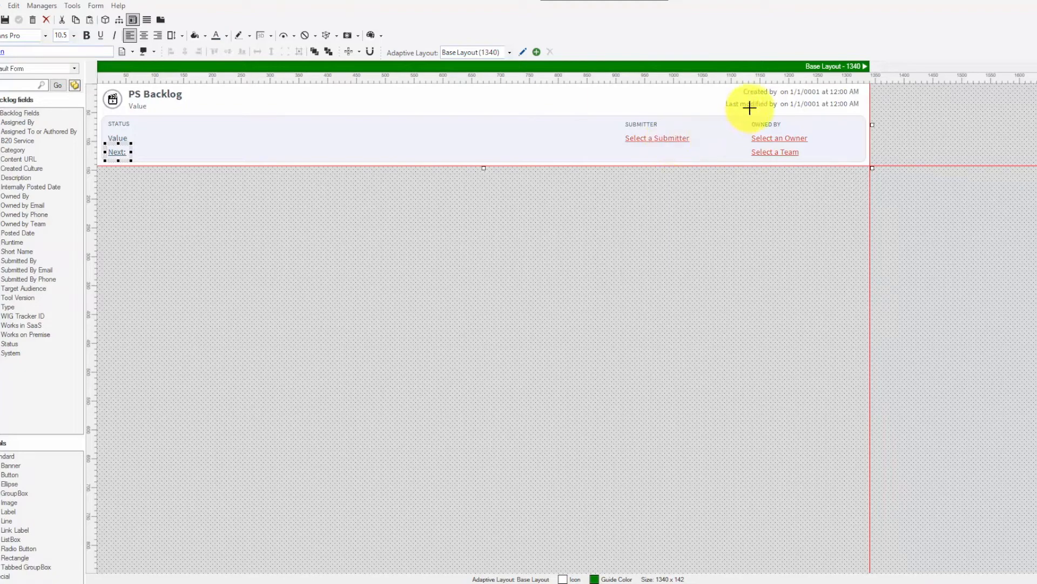
pyautogui.click(790, 90)
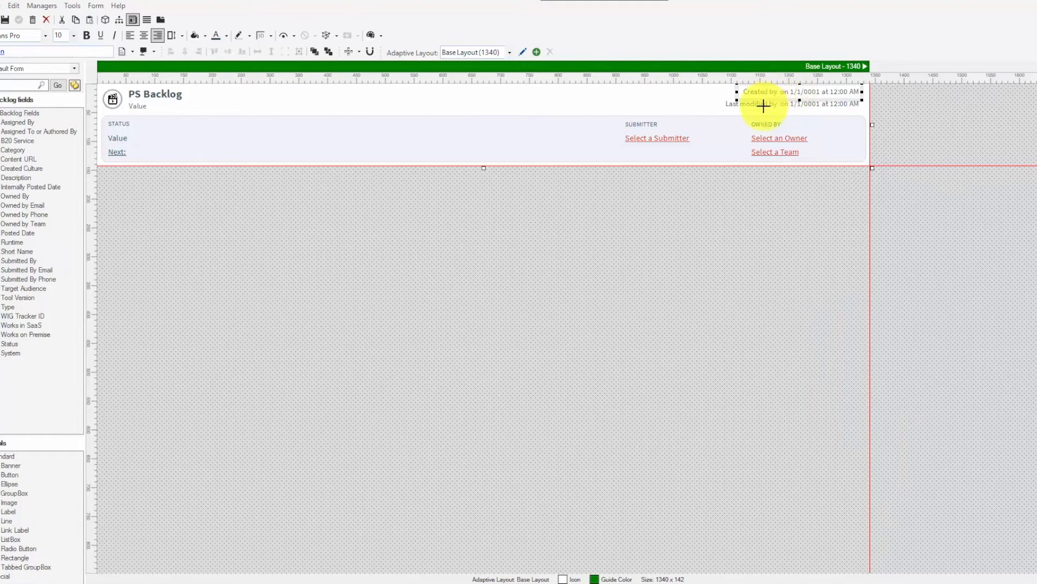
pyautogui.click(1, 51)
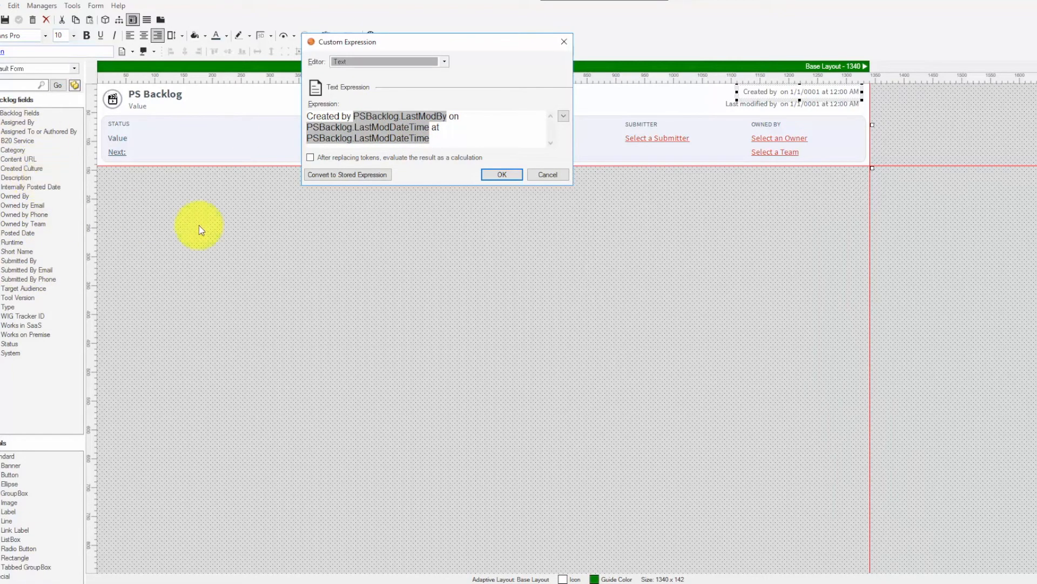
pyautogui.click(551, 173)
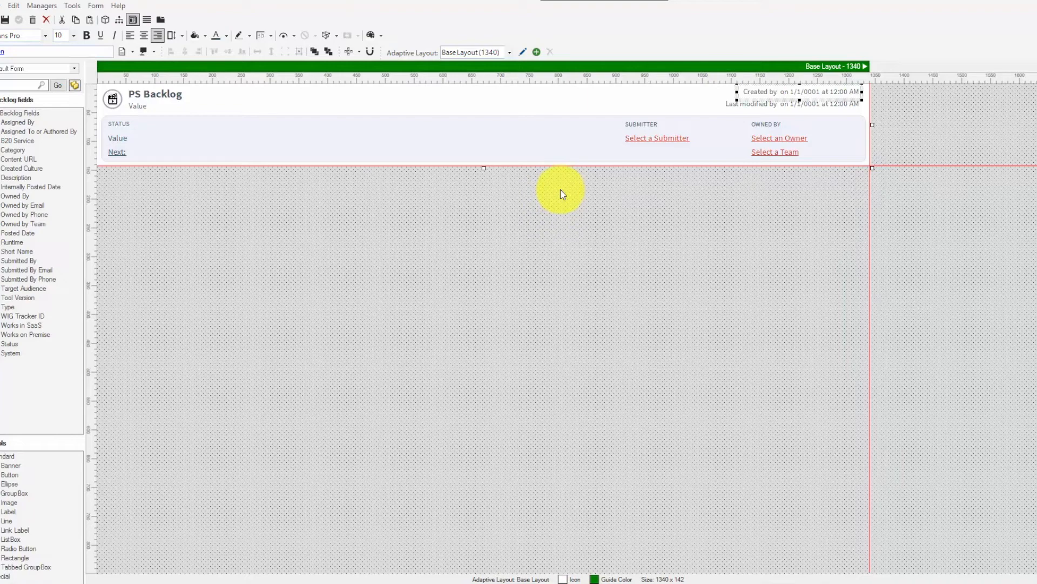
# - Open the PS Backlog form arrangement and add the PSBacklog Overview form as the first tab, before Journals
pyautogui.click(160, 20)
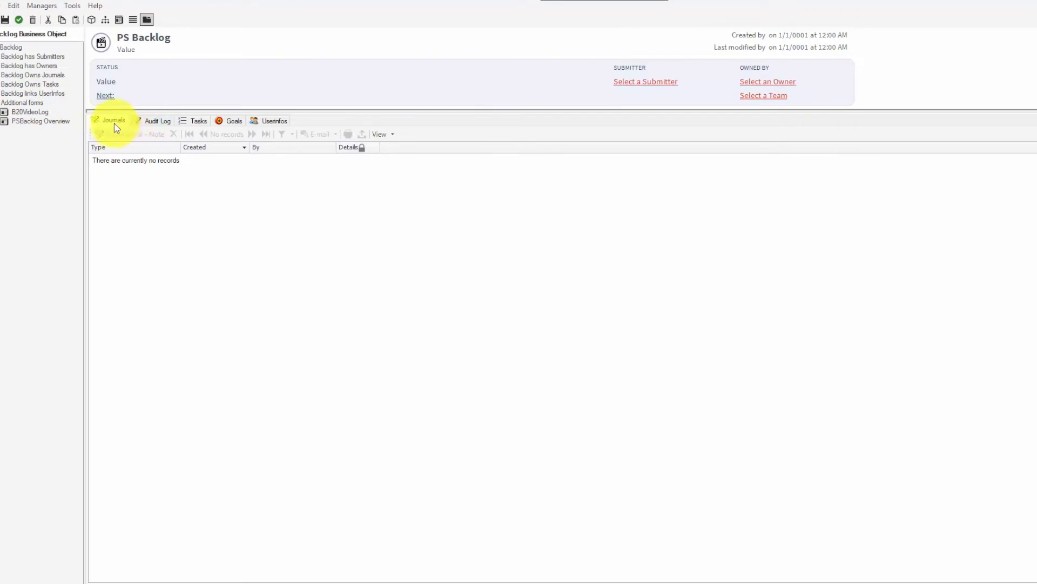
pyautogui.click(27, 123)
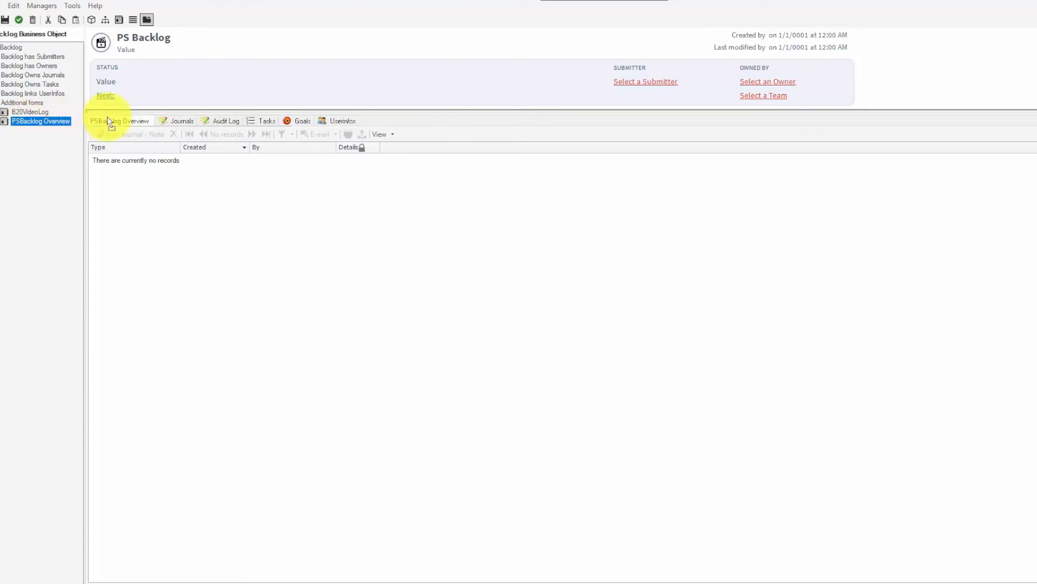
pyautogui.click(115, 123)
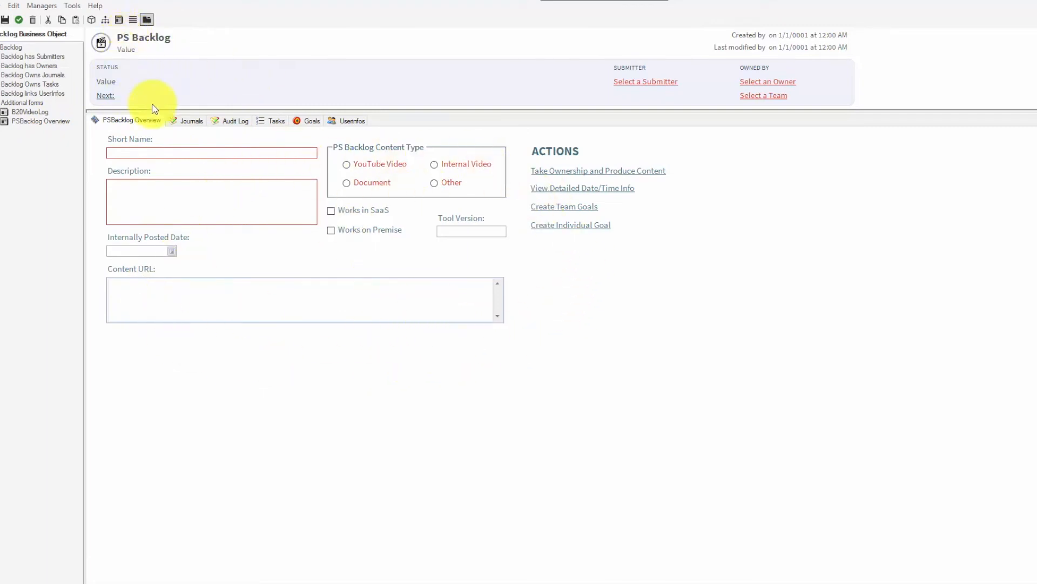
pyautogui.rightClick(111, 121)
pyautogui.click(152, 154)
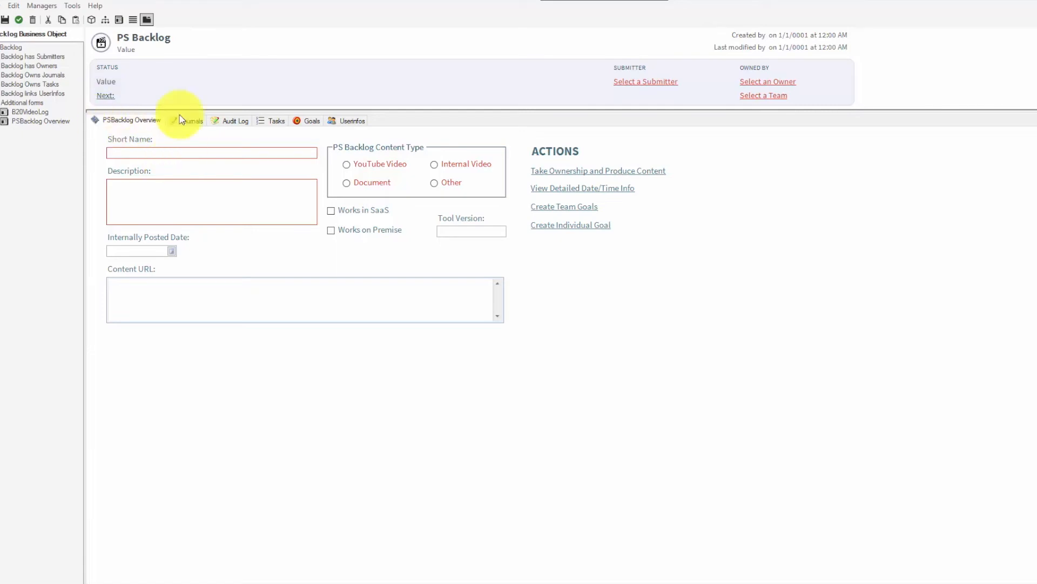
# - Rename the PSBacklog Overview tab to Overview, review its tab contents settings, and save the Blueprint
pyautogui.doubleClick(130, 121)
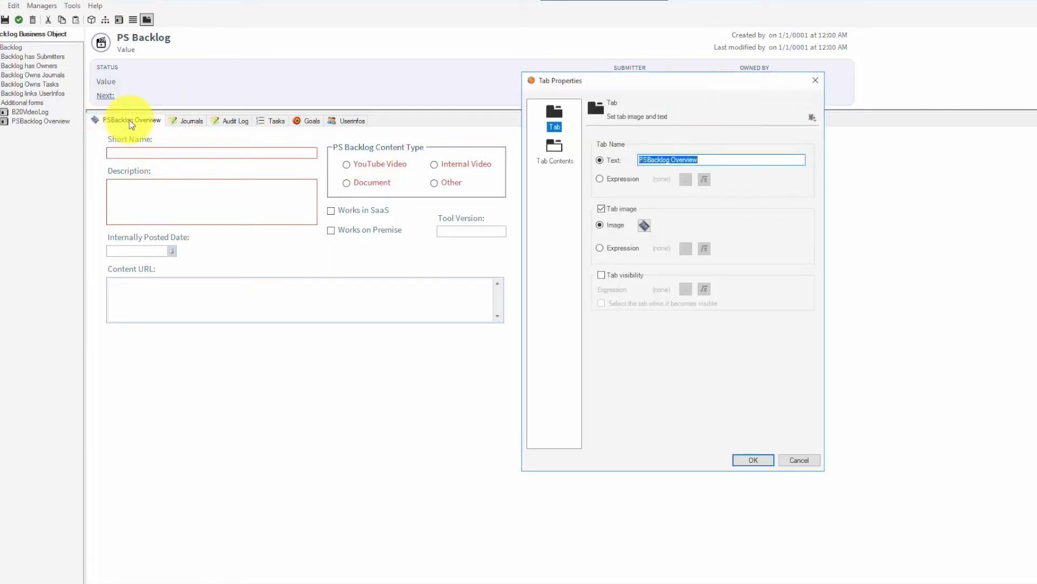
pyautogui.doubleClick(659, 157)
pyautogui.press('BackSpace')
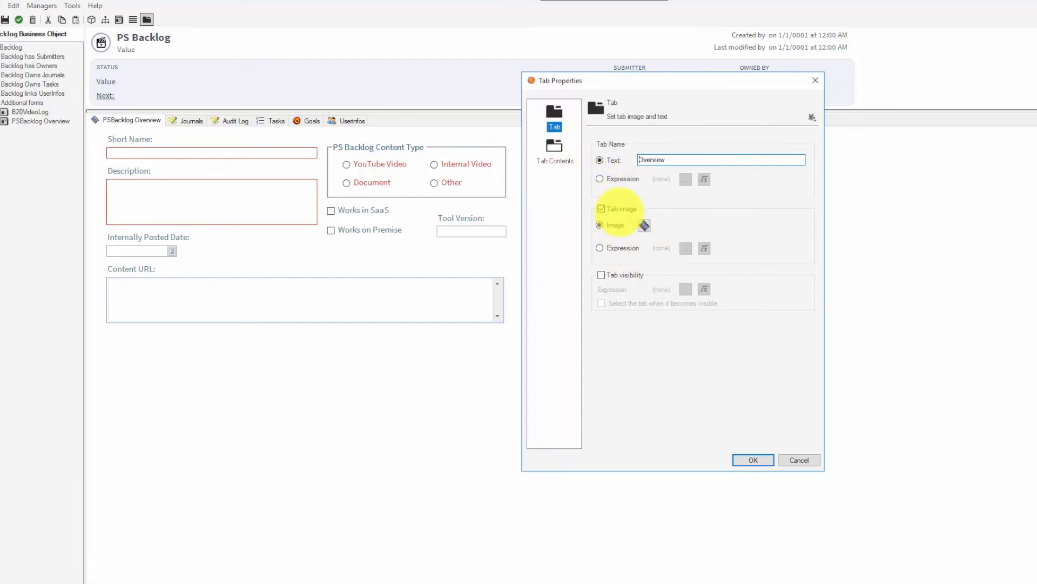
pyautogui.click(552, 145)
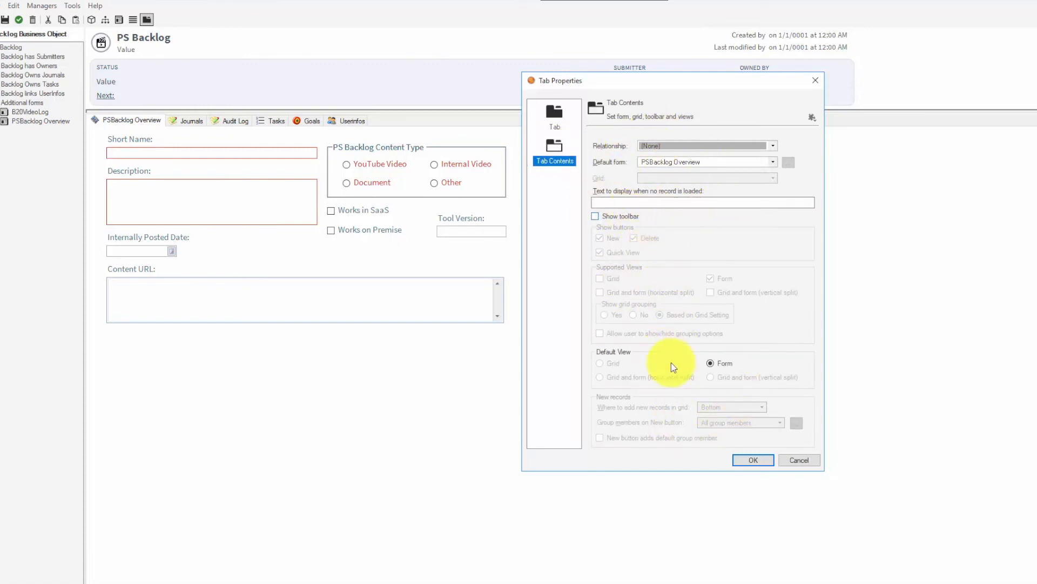
pyautogui.click(753, 459)
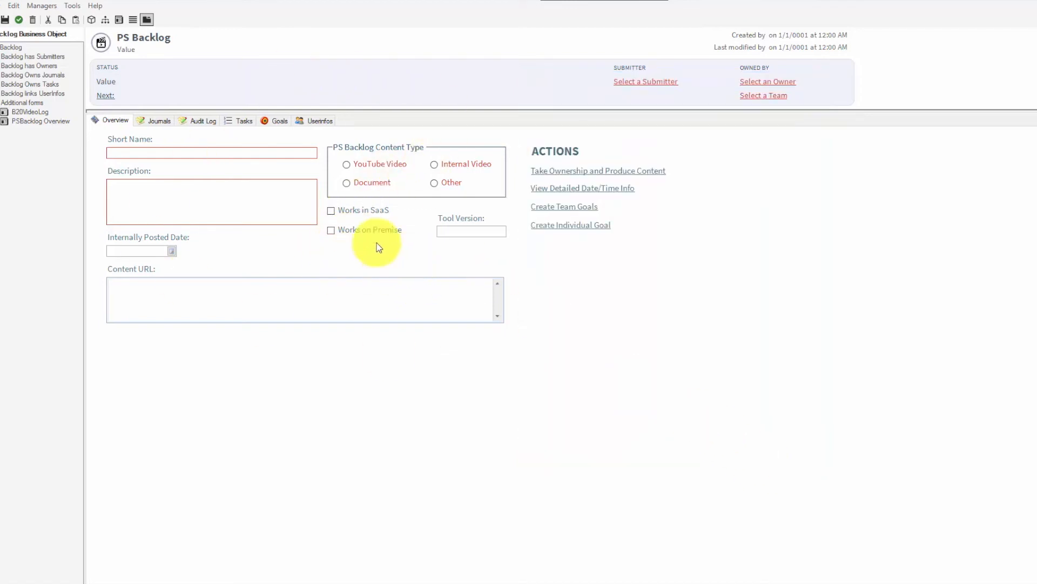
pyautogui.click(5, 21)
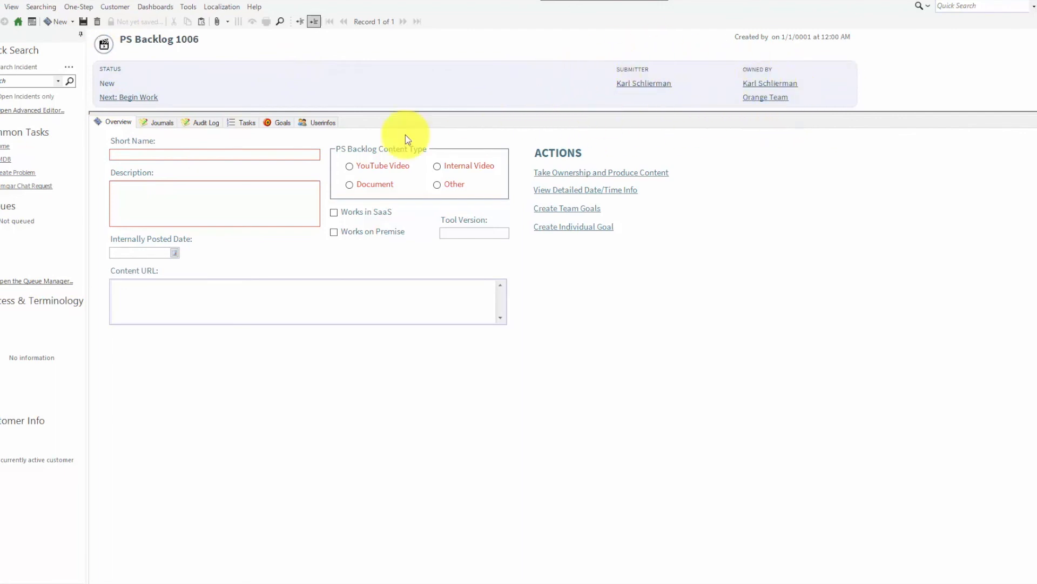
# - Switch to the Cherwell client and start filling in the Short Name of the new PS Backlog record
pyautogui.click(199, 154)
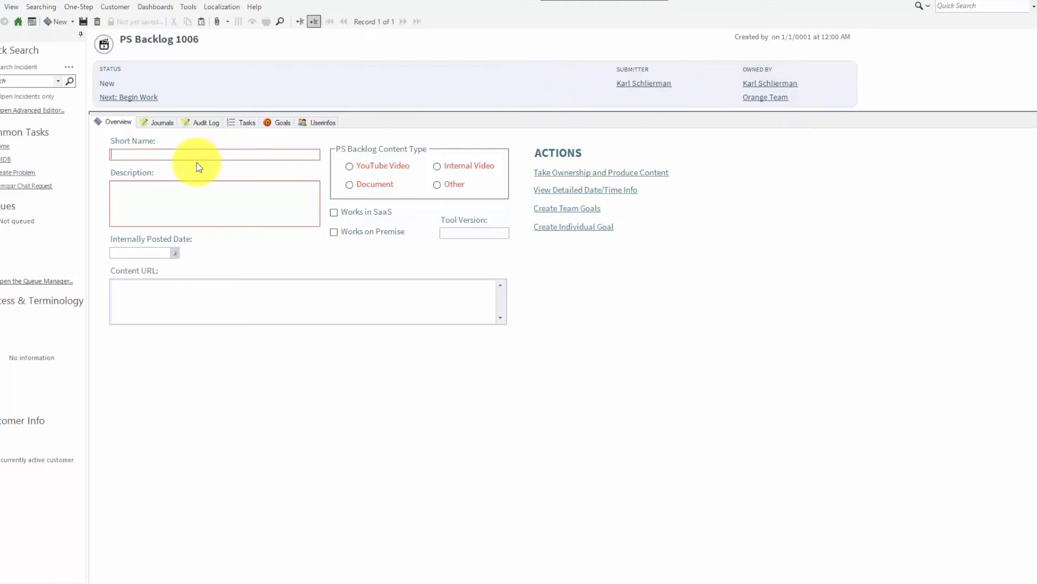